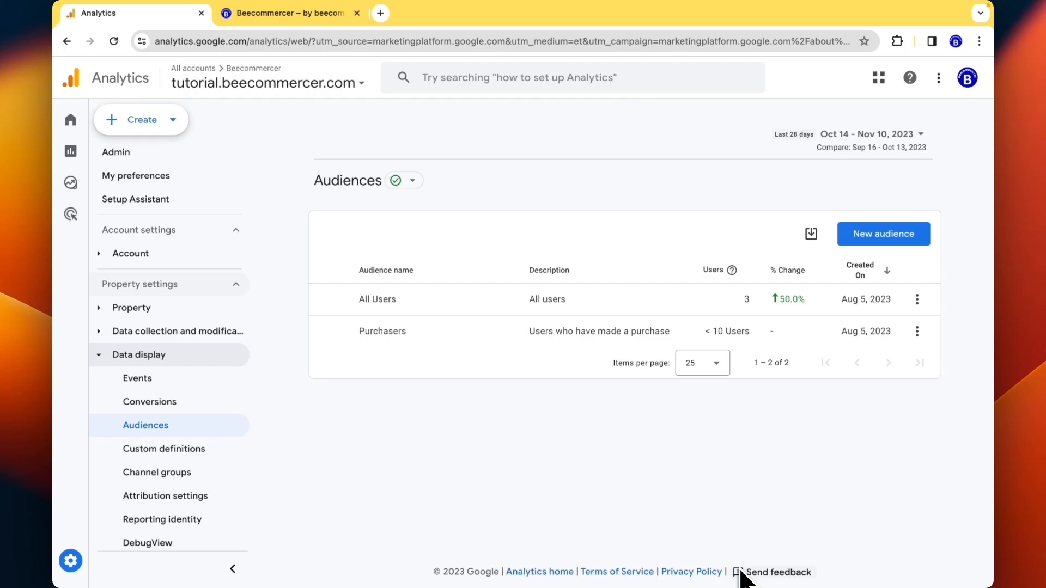
- Go from the Analytics home page to Admin and bring the Data display card into view
mouse_move(121, 264)
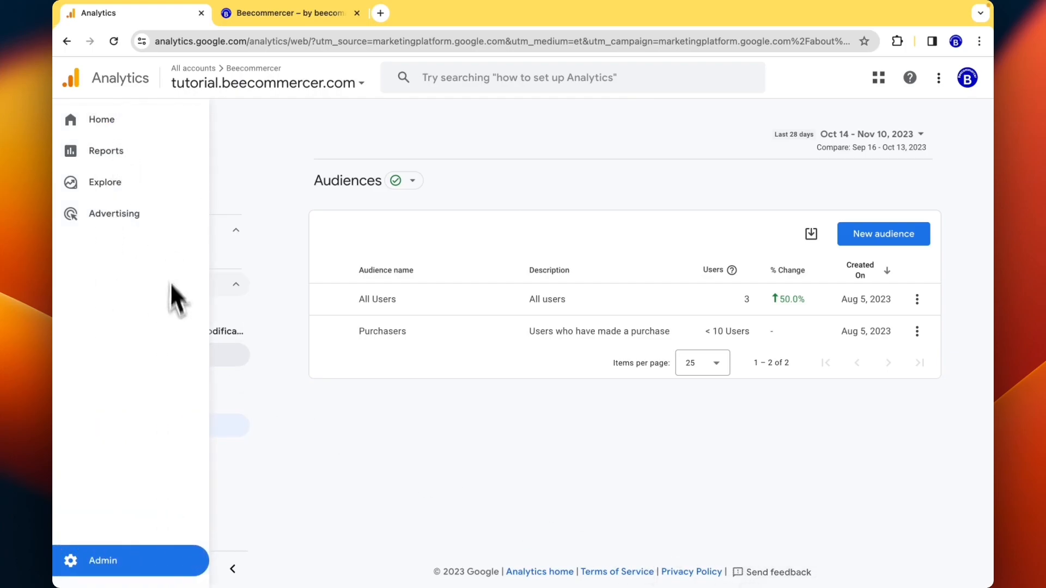
click(145, 185)
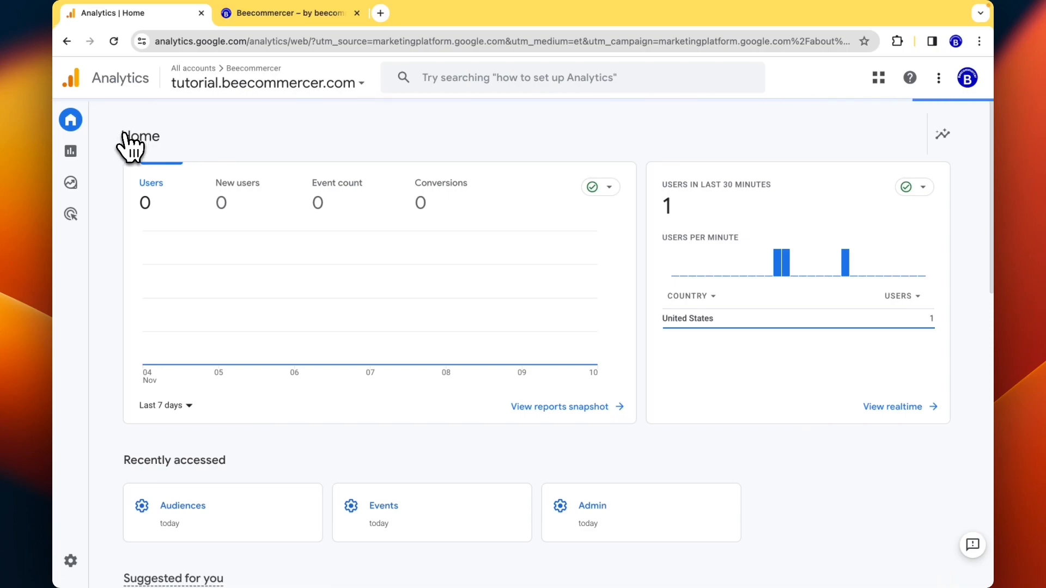
mouse_move(89, 199)
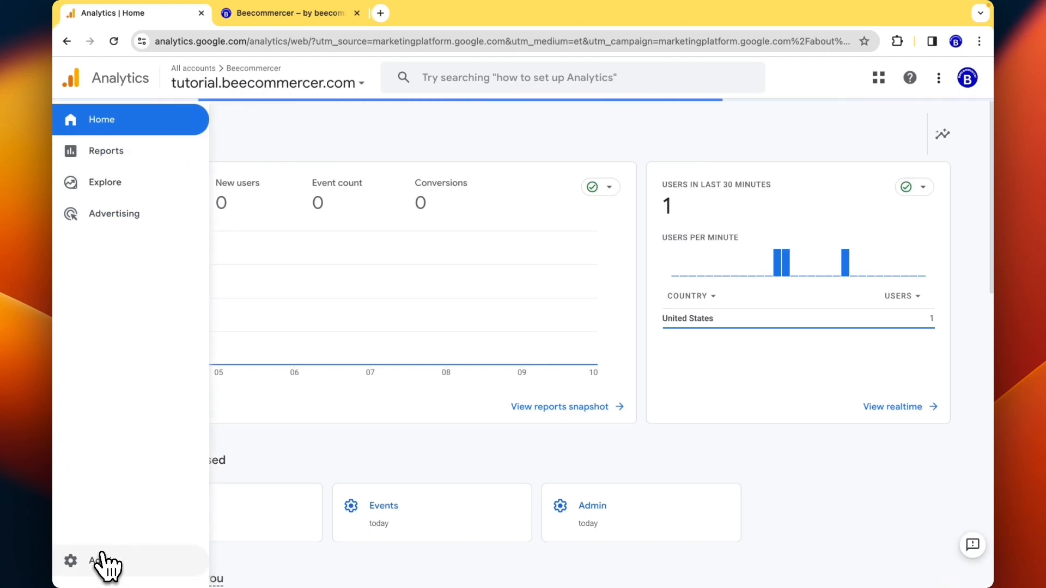
click(101, 560)
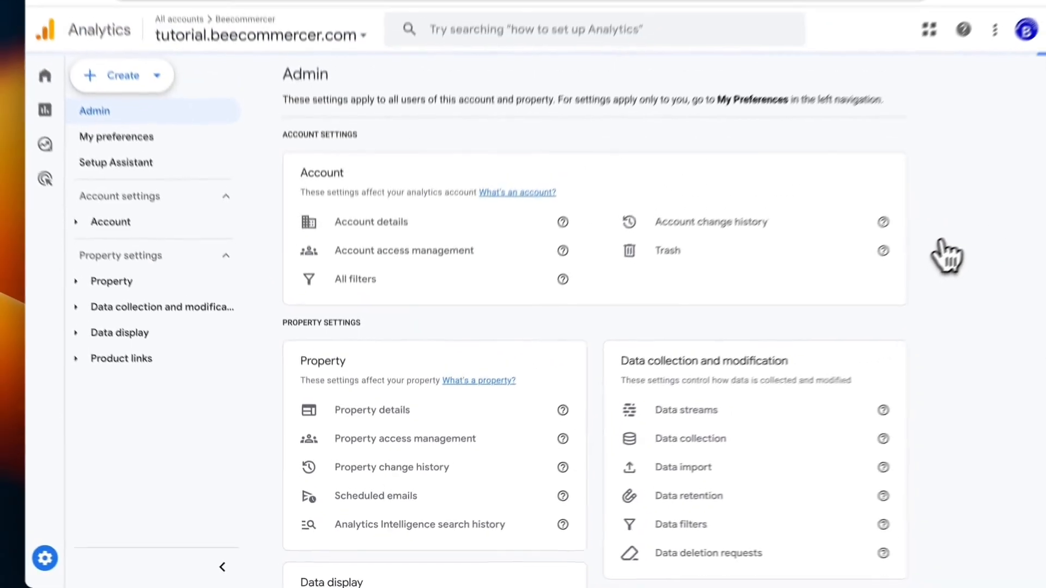
scroll(947, 257, down, 1)
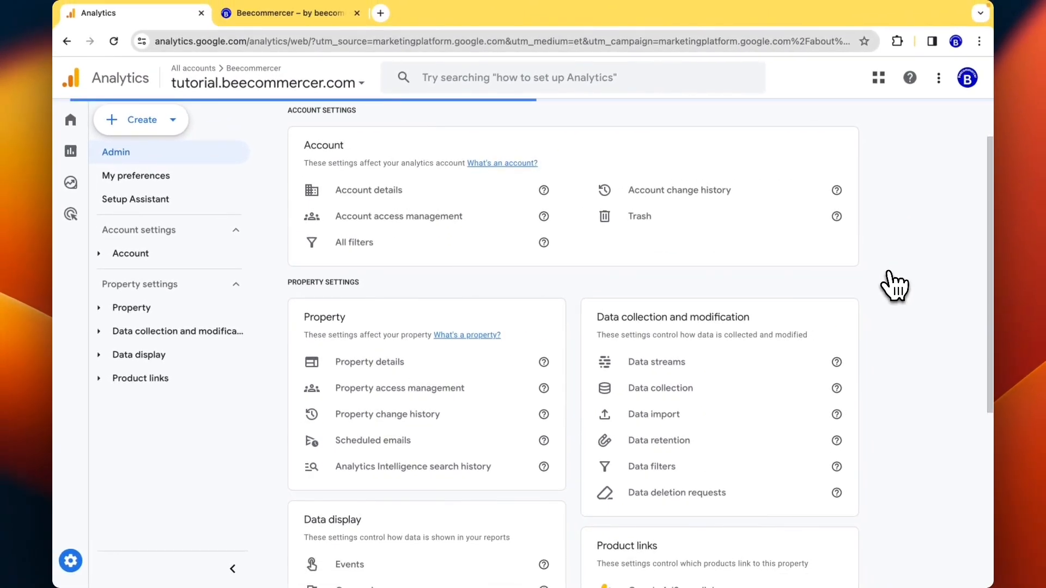
scroll(893, 286, up, 1)
scroll(894, 286, down, 4)
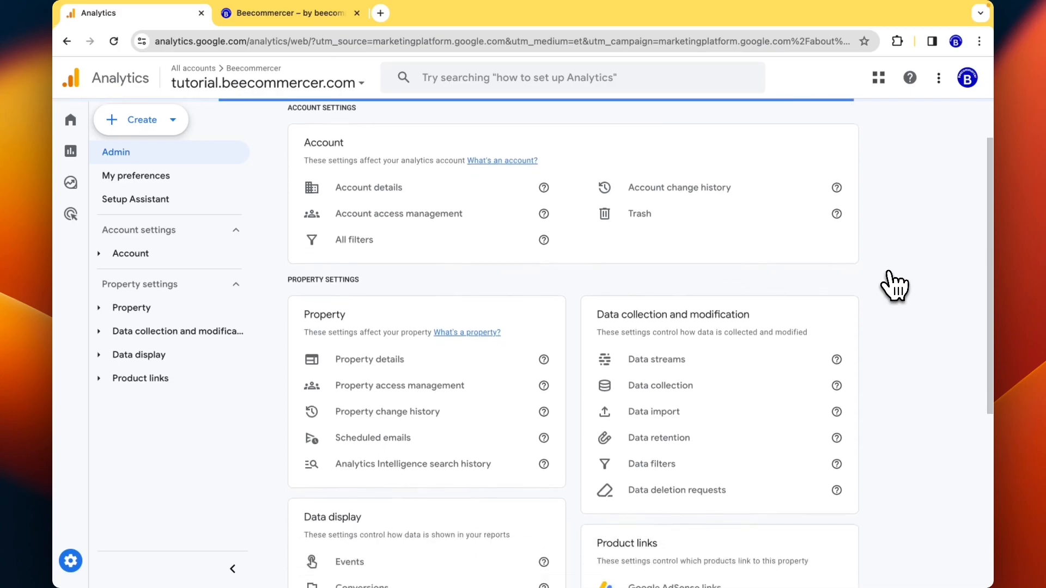
scroll(893, 286, down, 3)
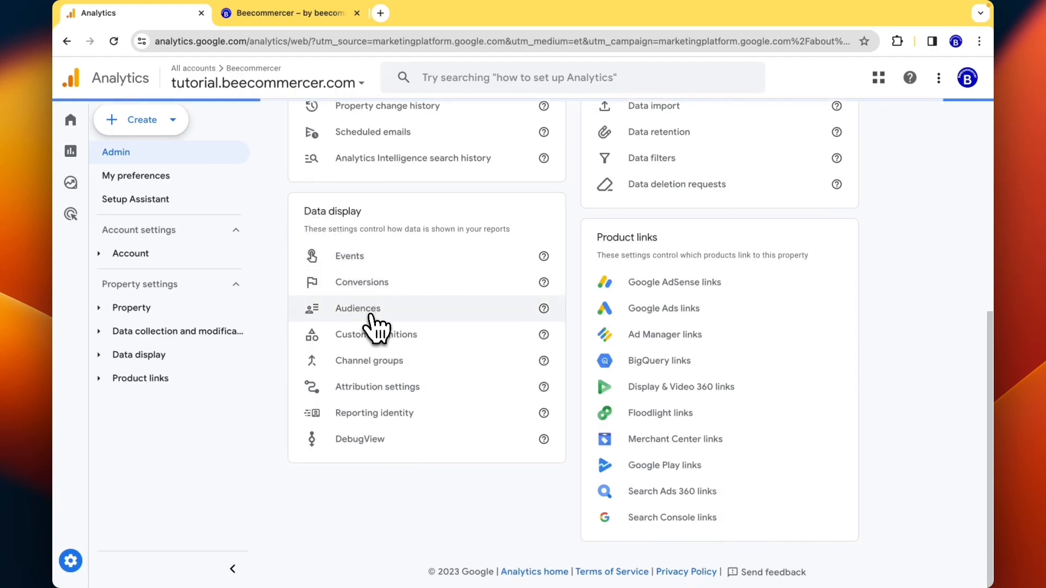
- Open Audiences from the Data display card
click(371, 315)
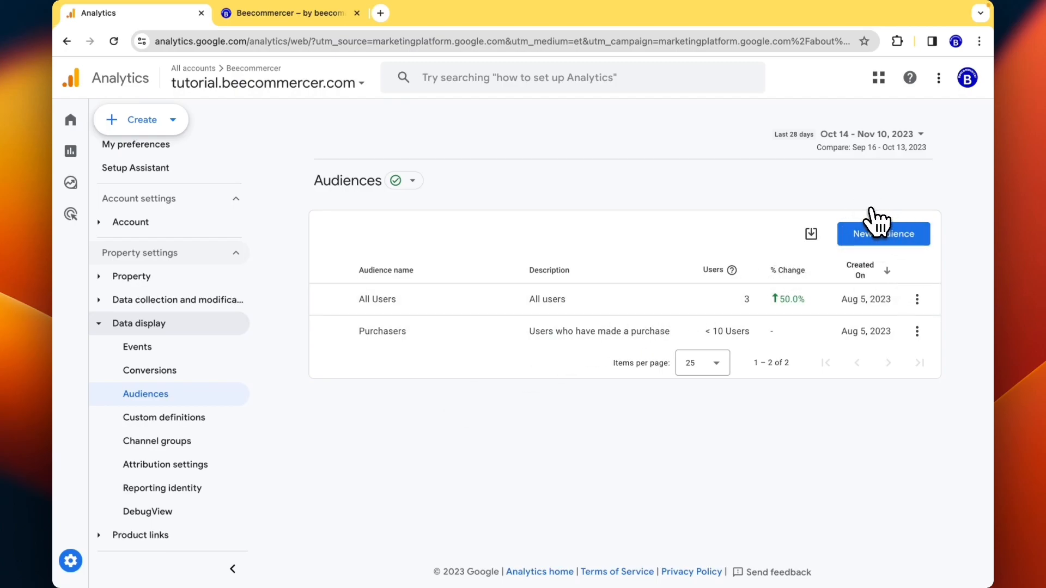
- Start a new audience and look over the from-scratch and prebuilt suggestion options
click(877, 226)
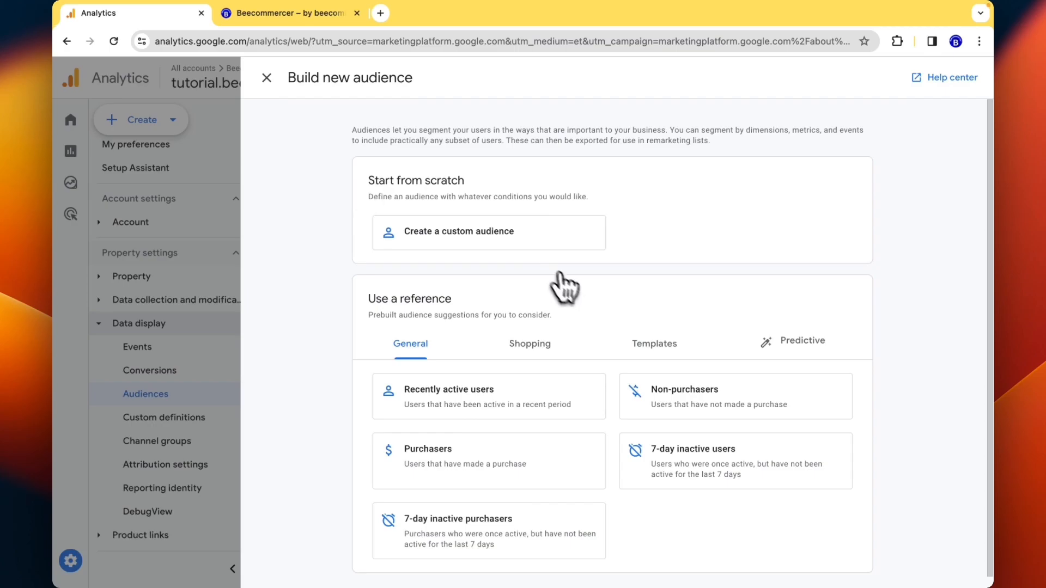
scroll(577, 298, down, 1)
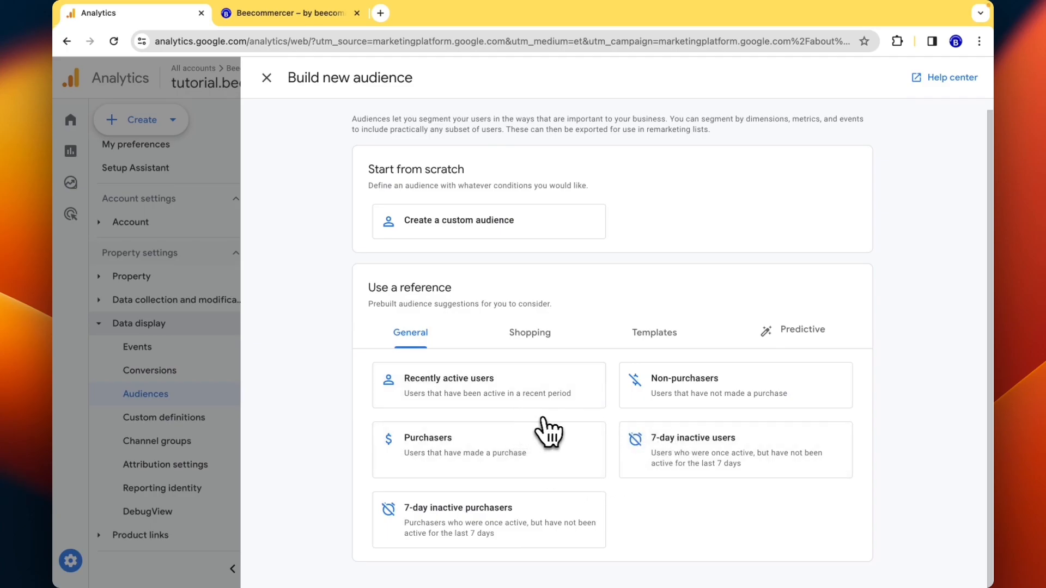
- Base the audience on the Recently active users suggestion and select its membership duration field
click(490, 397)
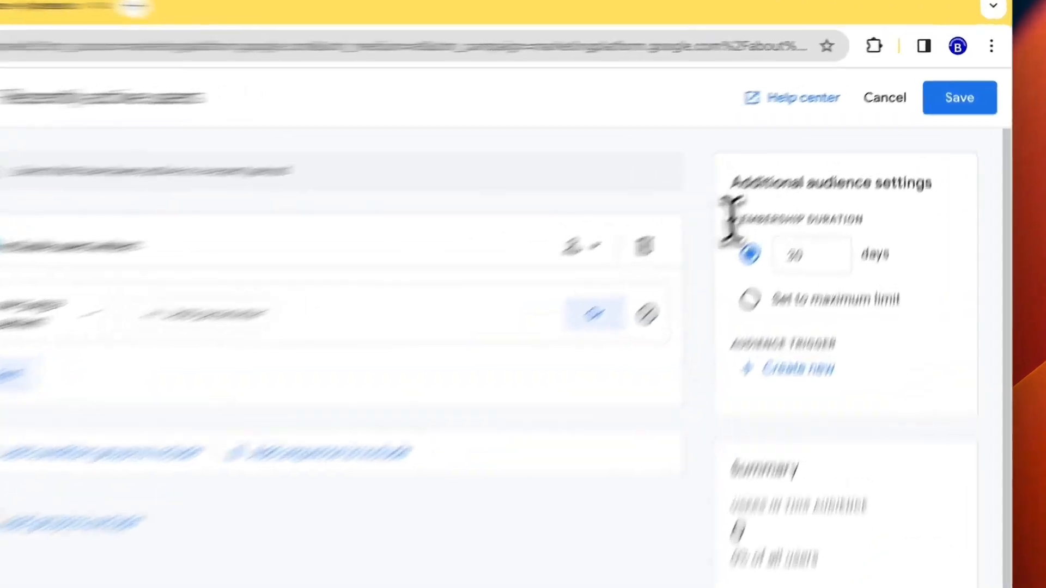
drag(798, 162, 938, 163)
click(894, 160)
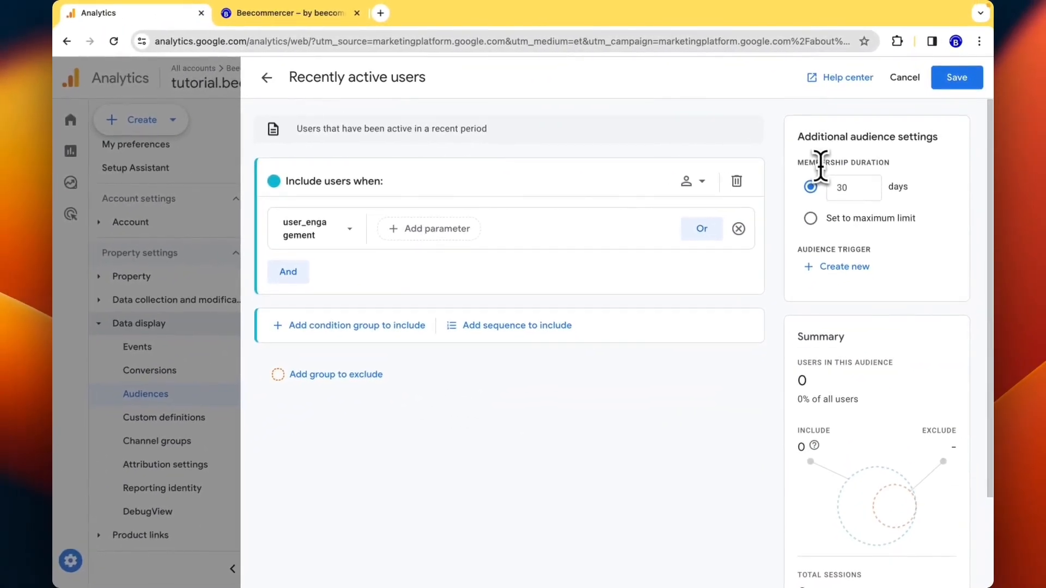
click(845, 187)
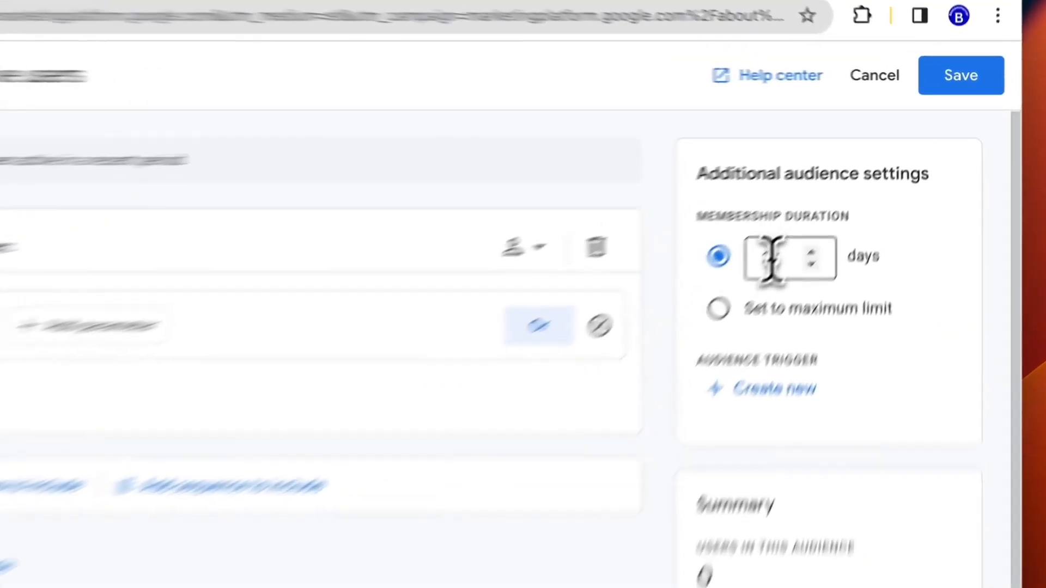
- Enter 30 days as the audience's membership duration
drag(842, 188, 835, 189)
text(30)
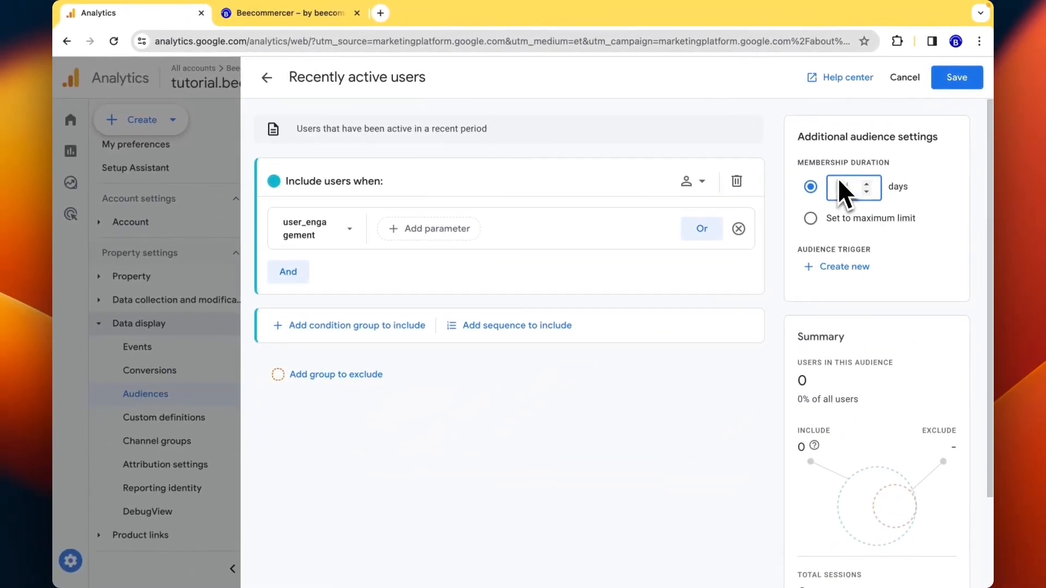
text(30)
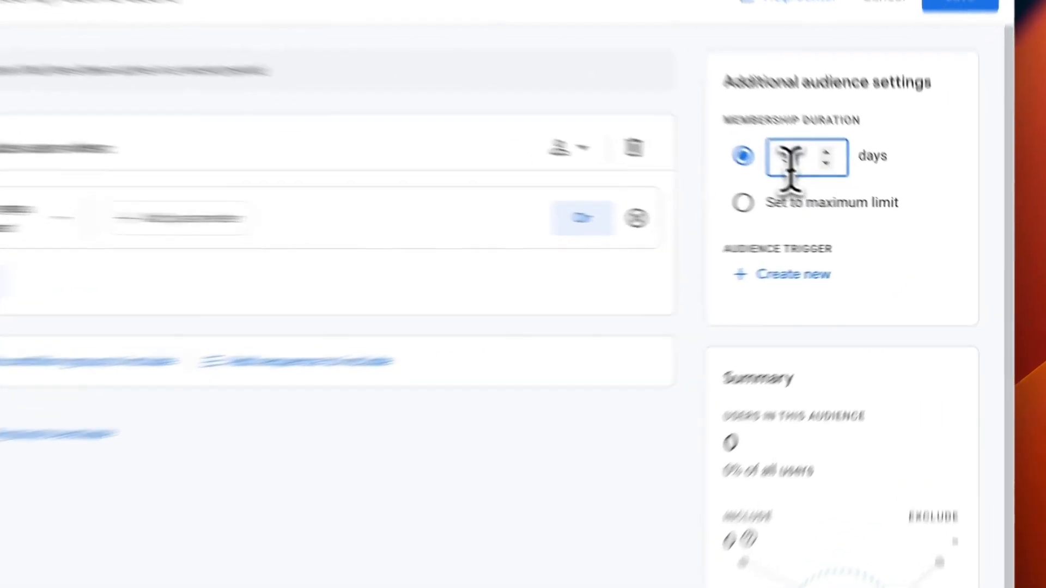
drag(843, 190, 837, 189)
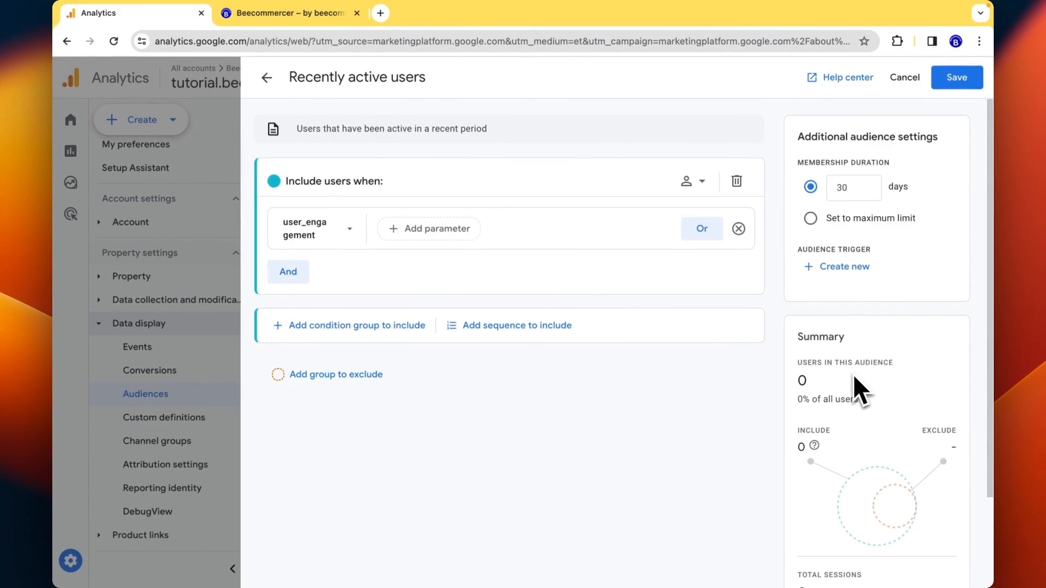
scroll(852, 374, down, 3)
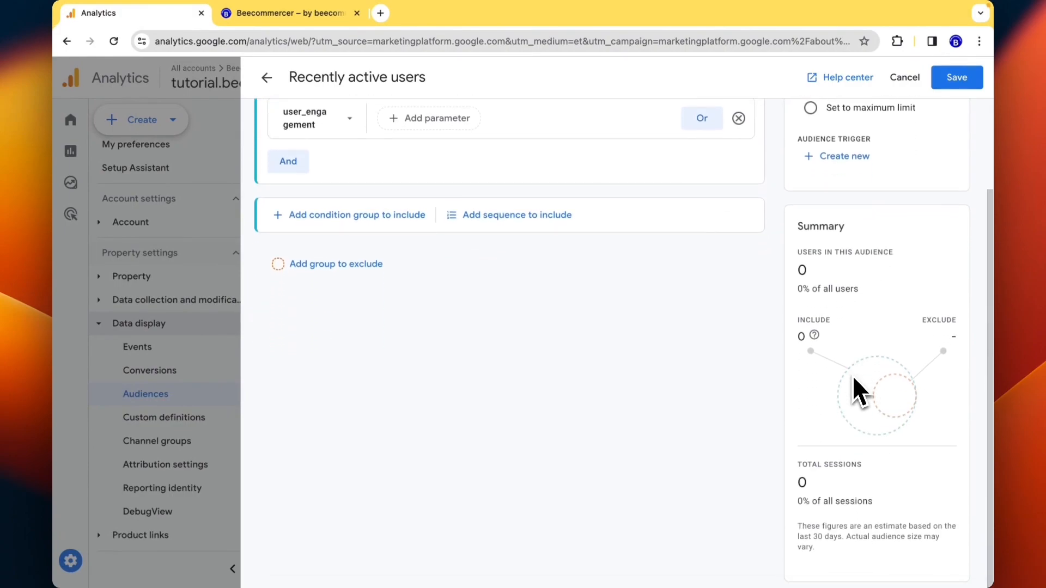
scroll(853, 376, up, 3)
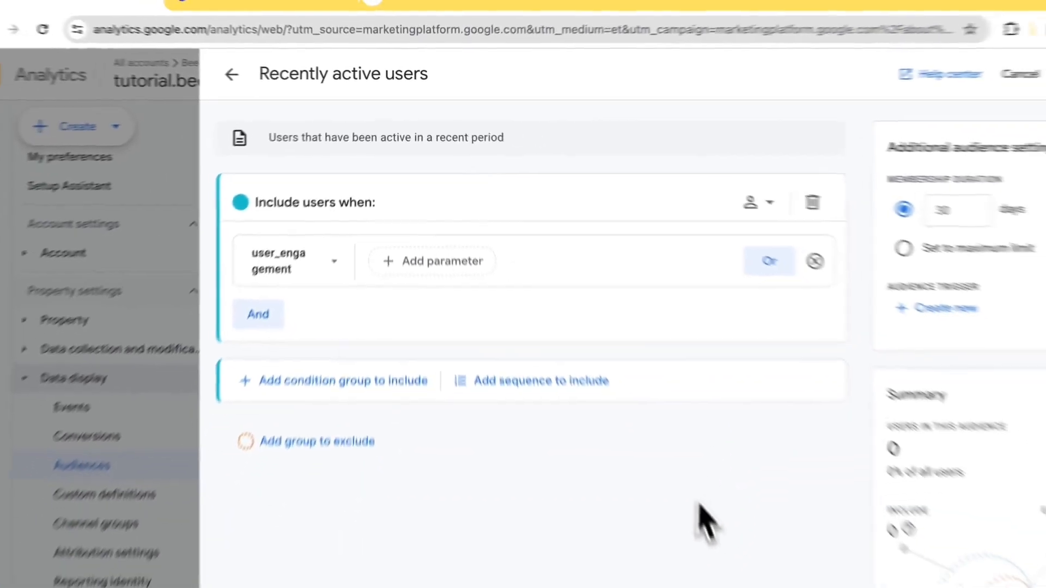
scroll(697, 513, down, 2)
scroll(659, 485, up, 2)
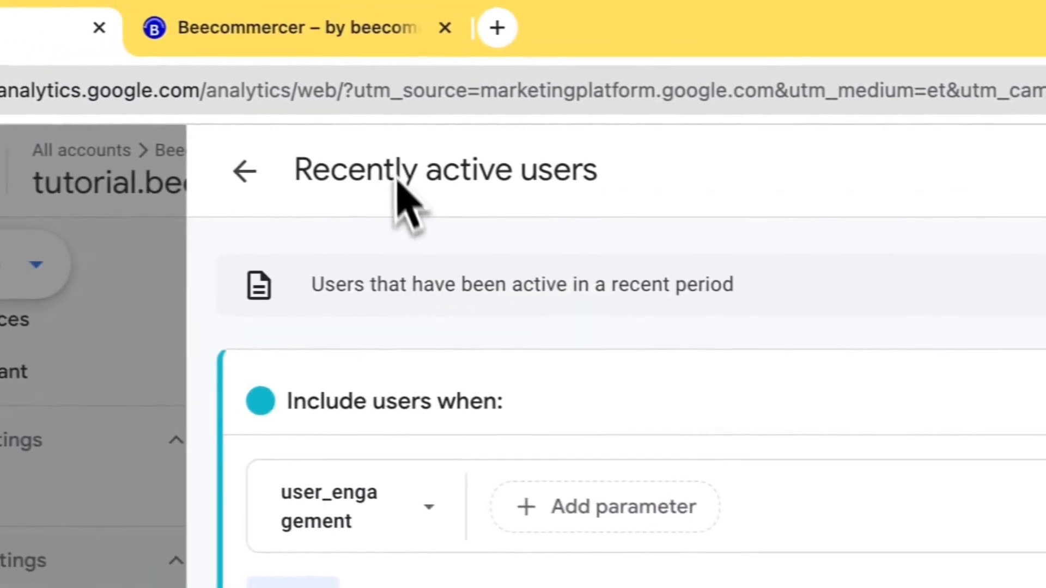
- Change the audience title to 'Recently active users-30D'
click(434, 173)
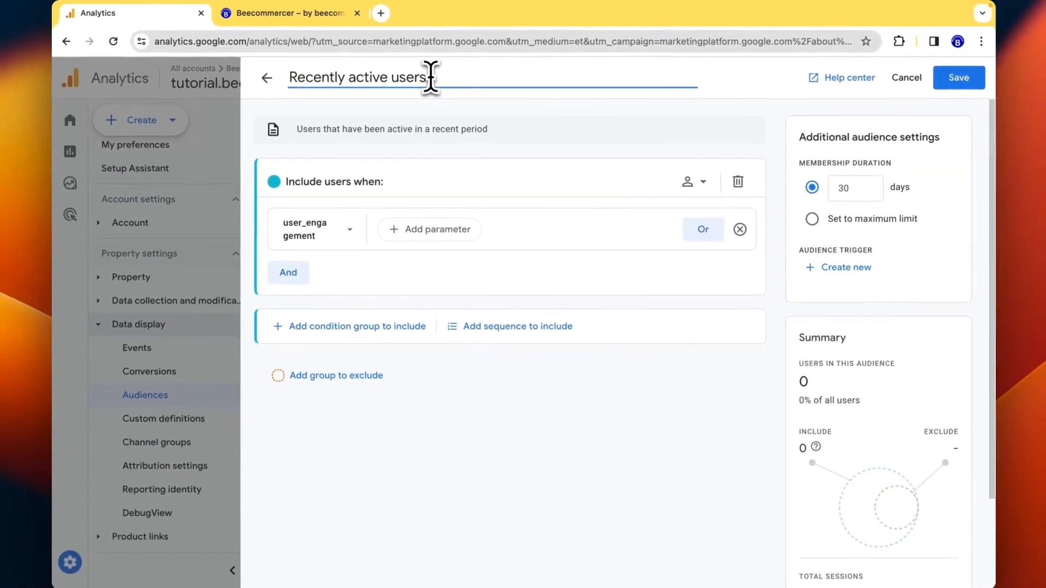
text(30)
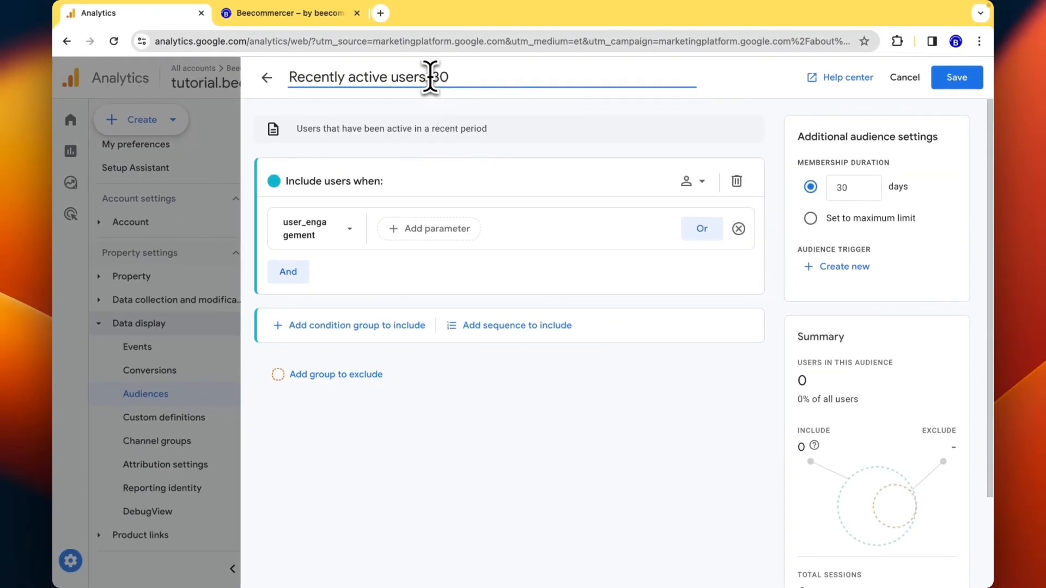
text(D)
click(430, 77)
key(BackSpace)
text(-)
click(511, 129)
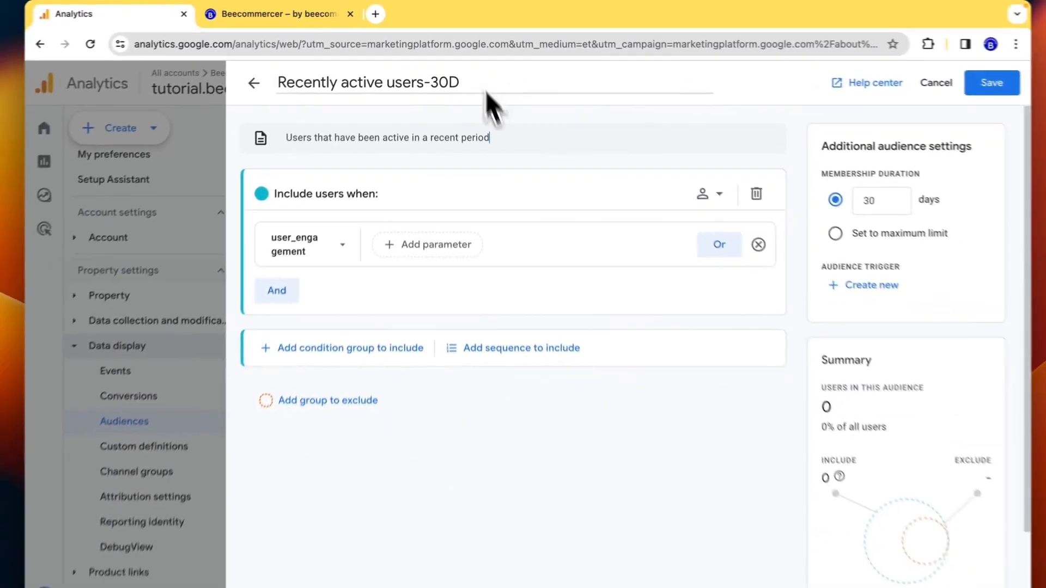
scroll(565, 369, down, 2)
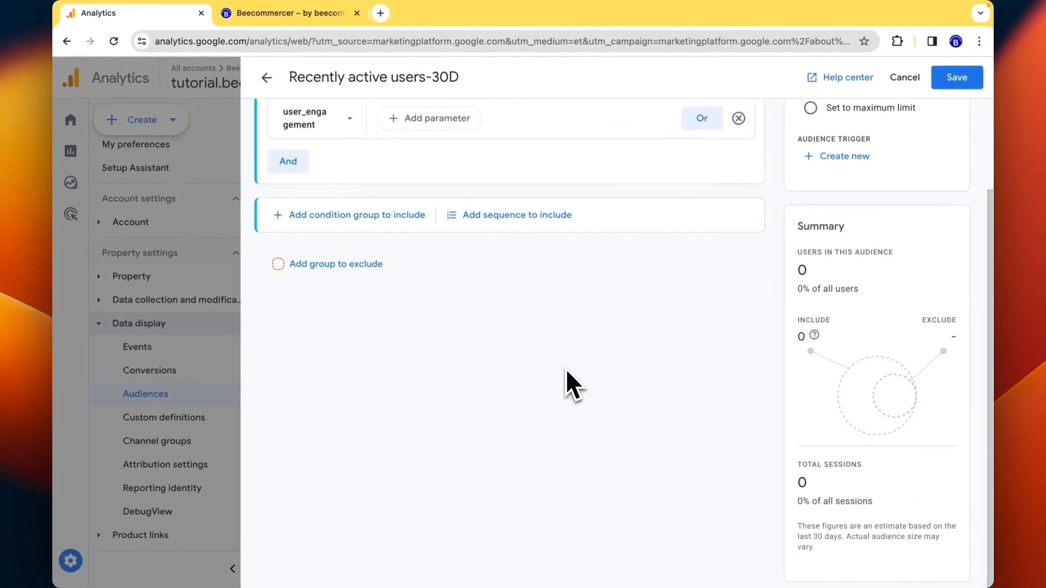
scroll(565, 368, up, 2)
click(491, 71)
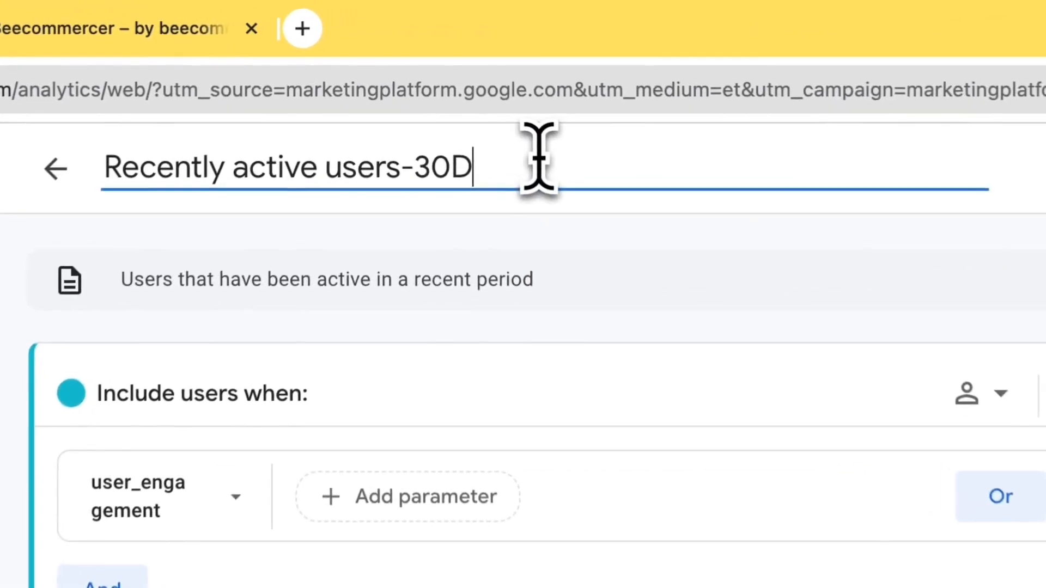
click(540, 276)
click(501, 163)
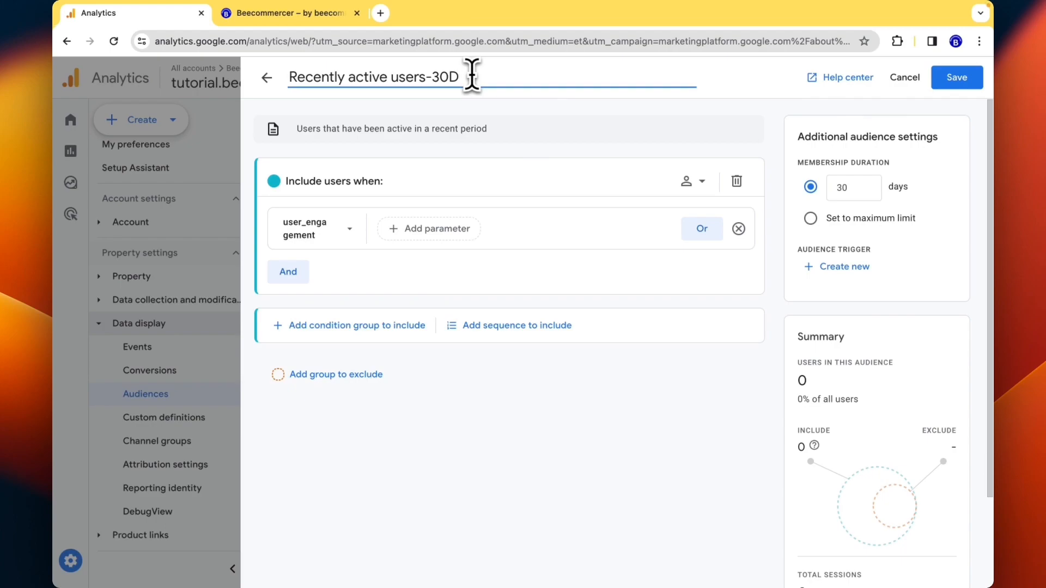
scroll(472, 100, down, 1)
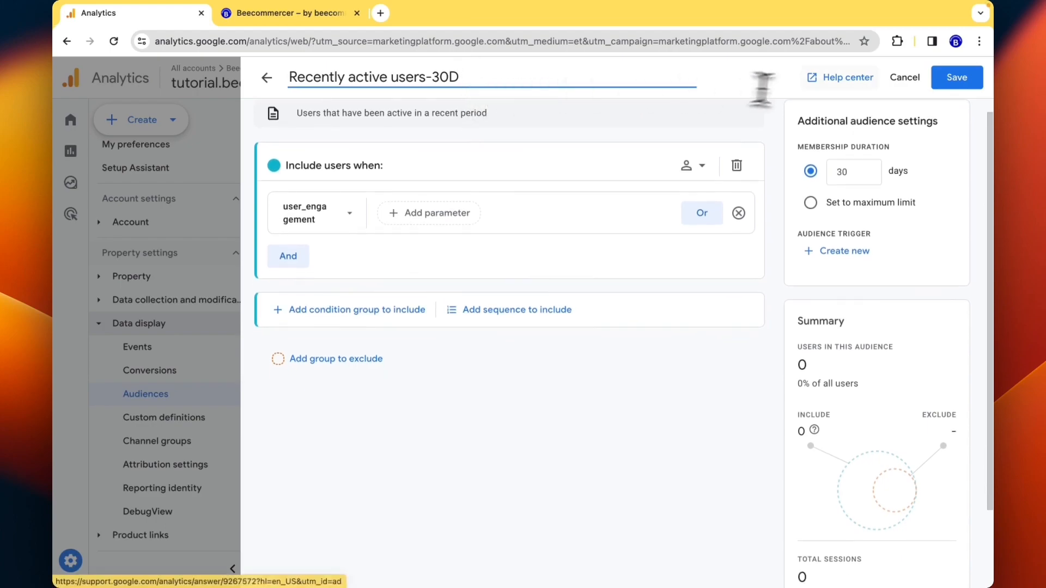
- Save the Recently active users-30D audience
click(957, 78)
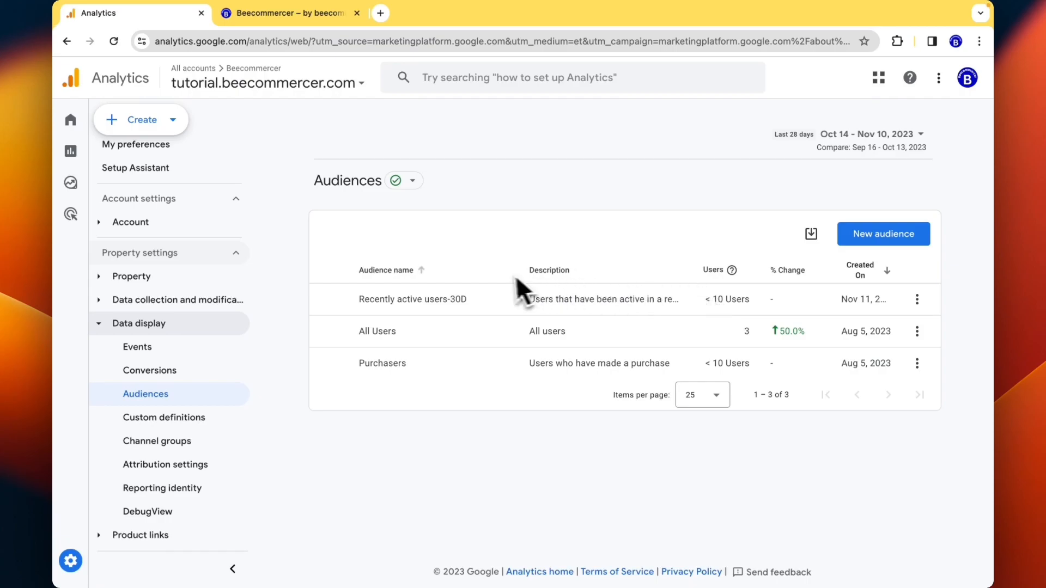
click(885, 237)
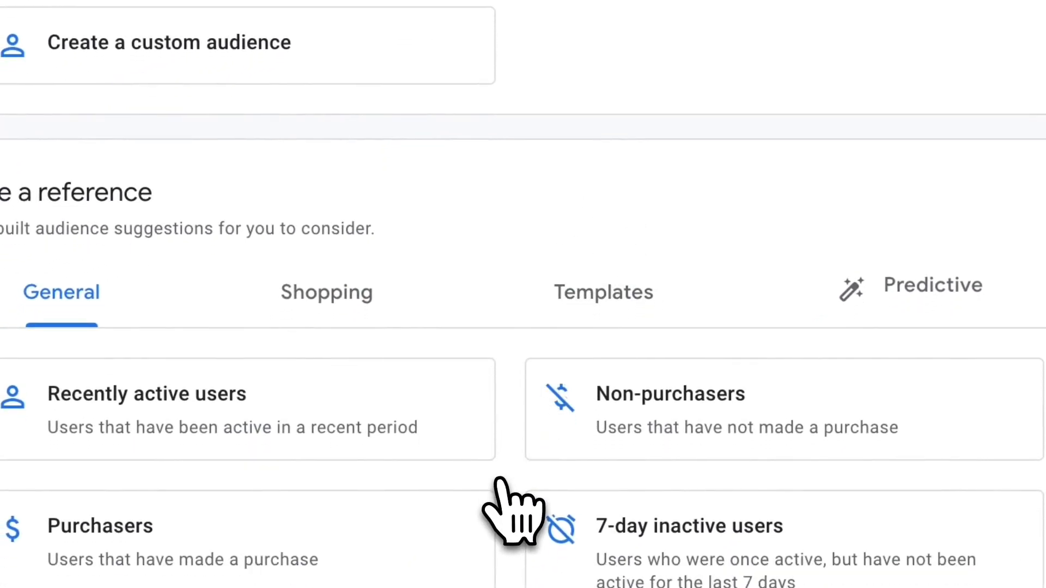
click(332, 393)
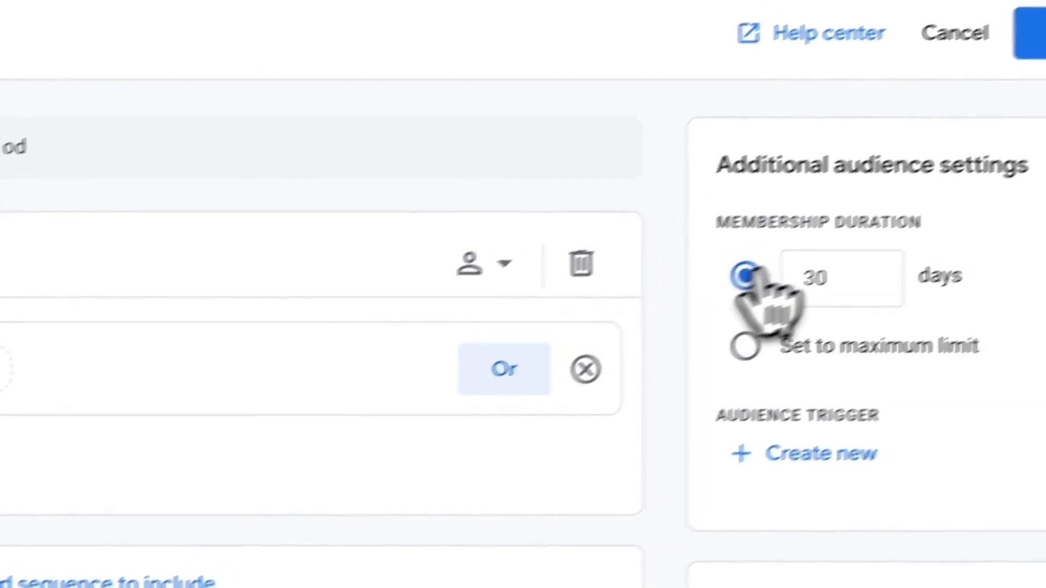
drag(851, 243, 786, 249)
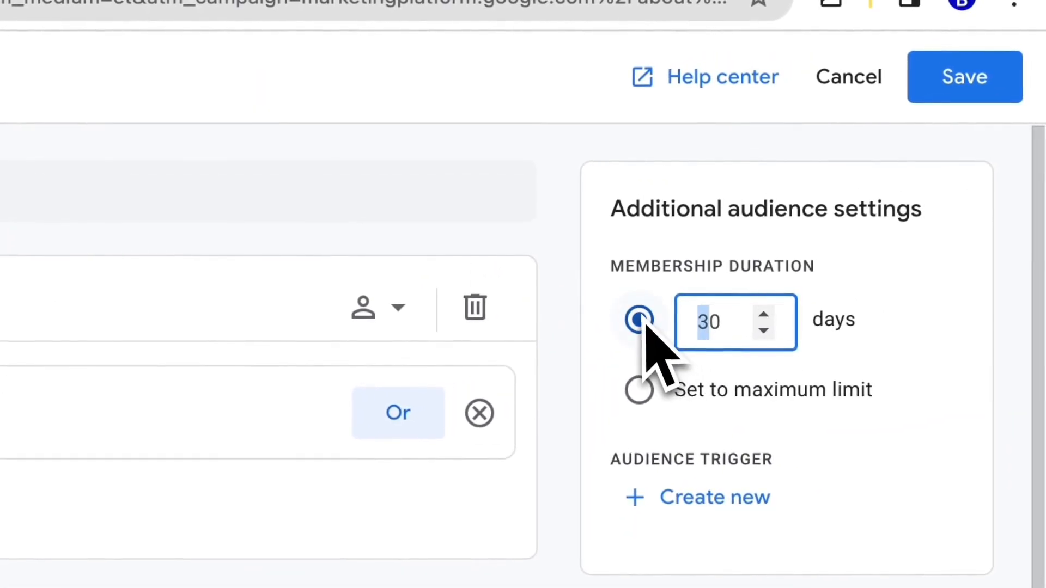
text(6)
click(412, 137)
text(-60D)
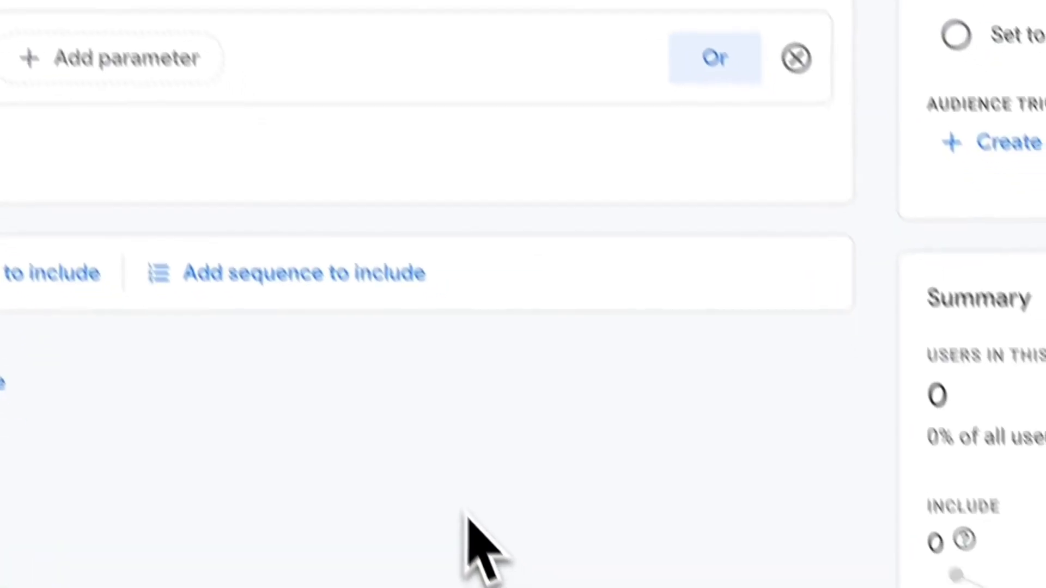
- Save the Recently active users-60D audience and return to the Audiences list
click(1008, 81)
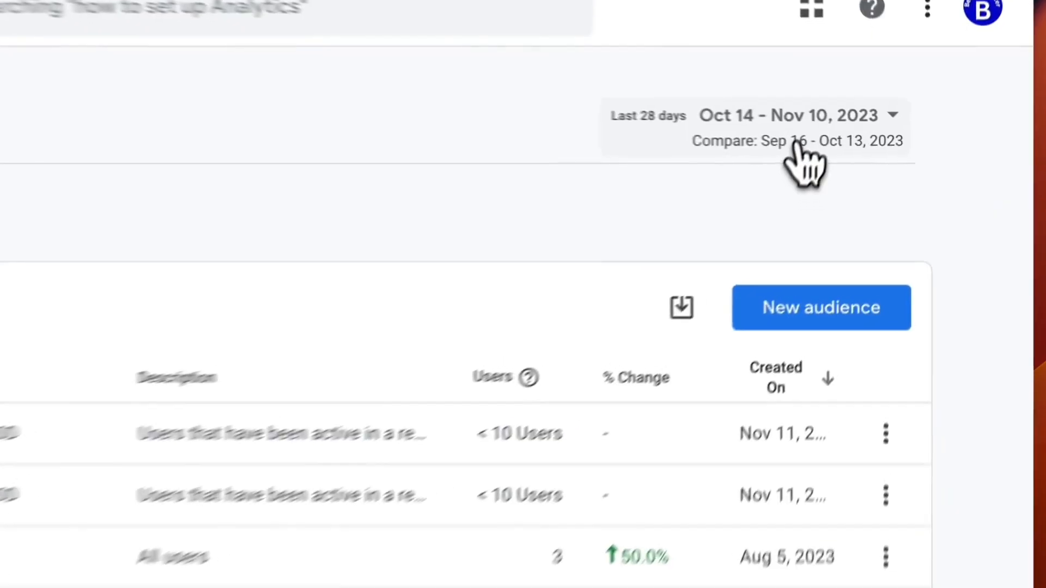
- Set the Audiences date range to Last 90 days (Aug 13 – Nov 10, 2023)
click(868, 147)
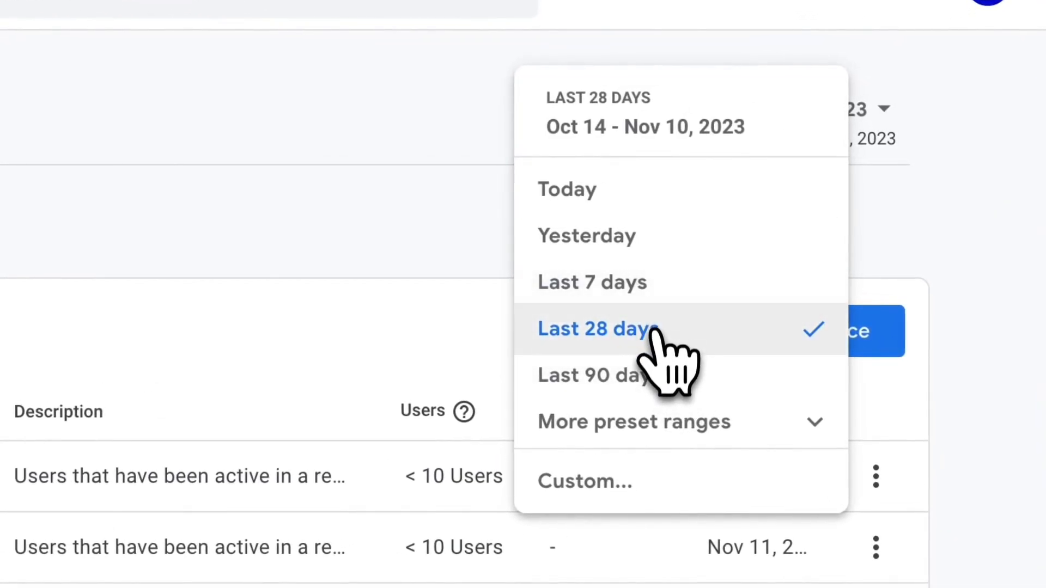
click(659, 376)
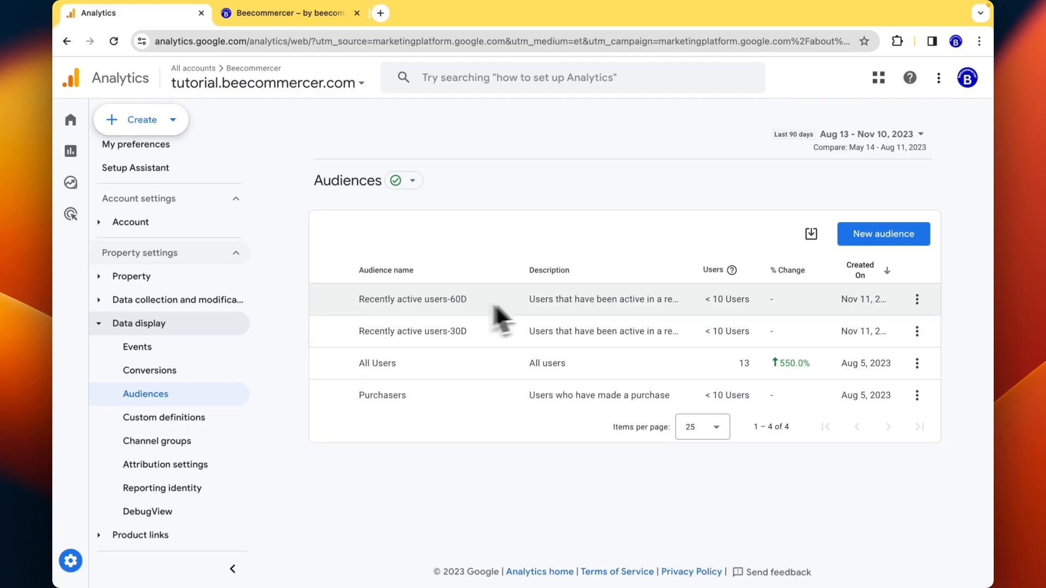
click(917, 299)
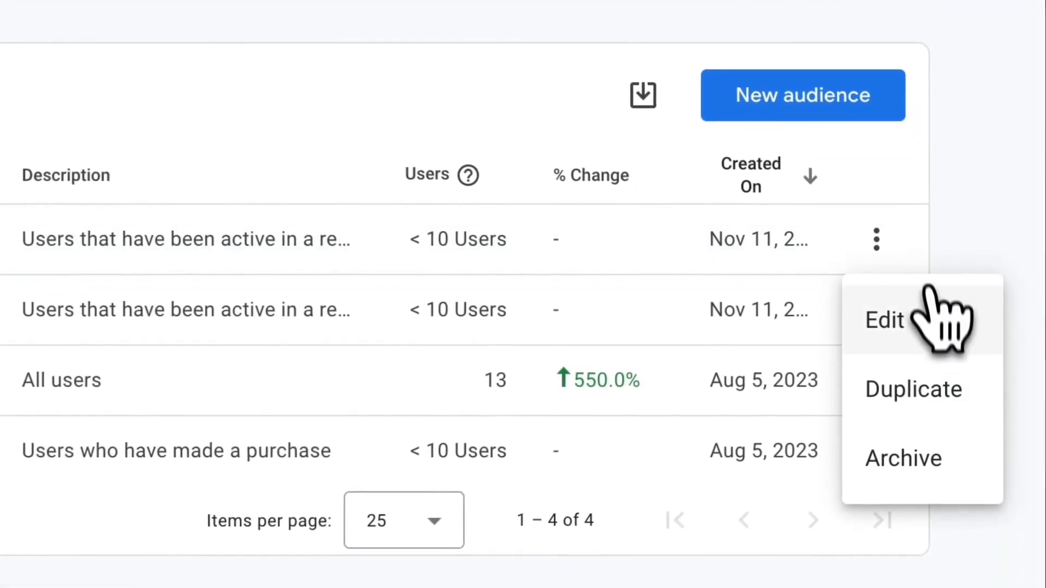
click(928, 297)
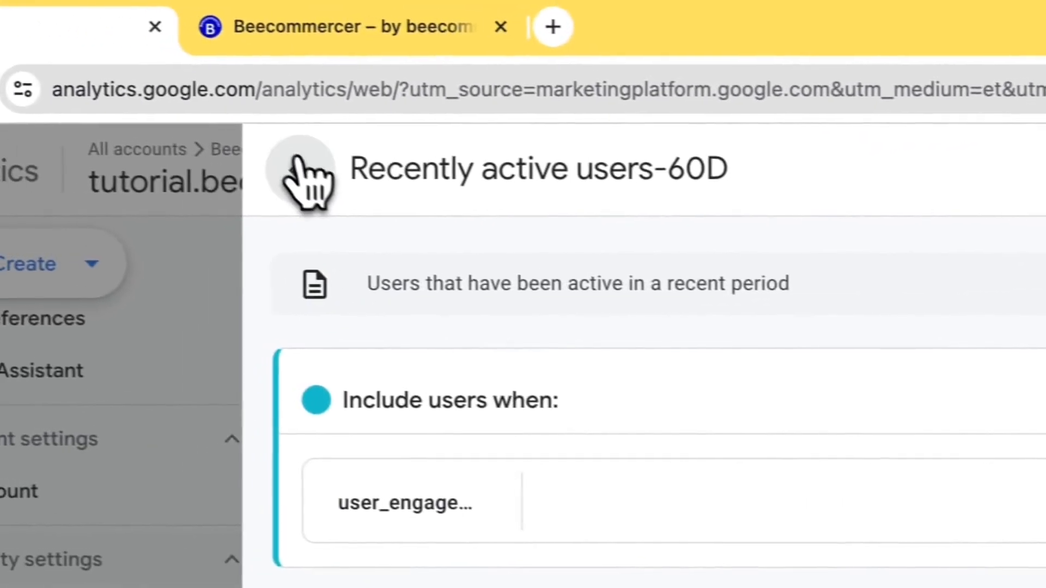
click(57, 146)
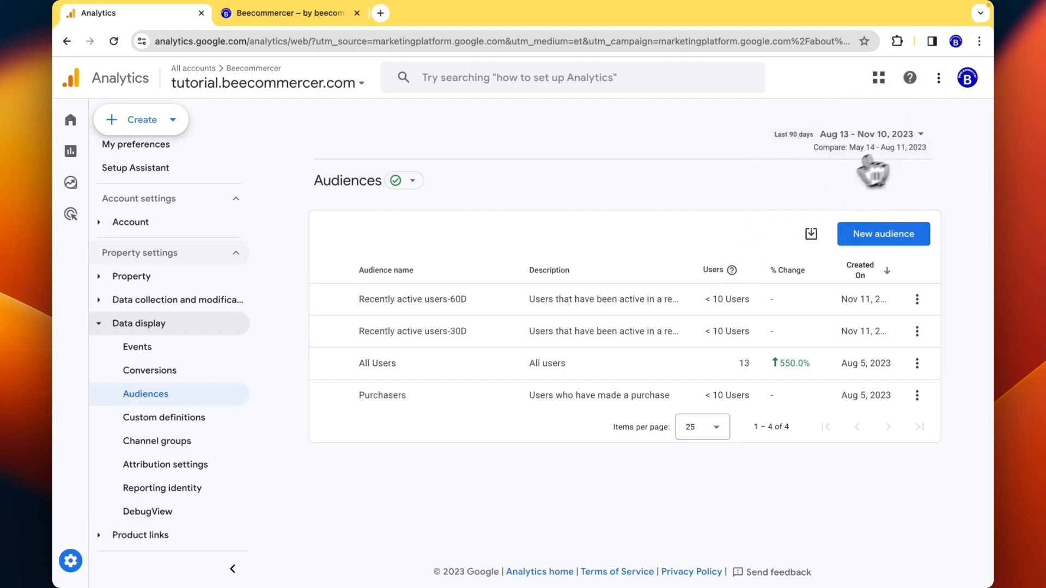
click(917, 299)
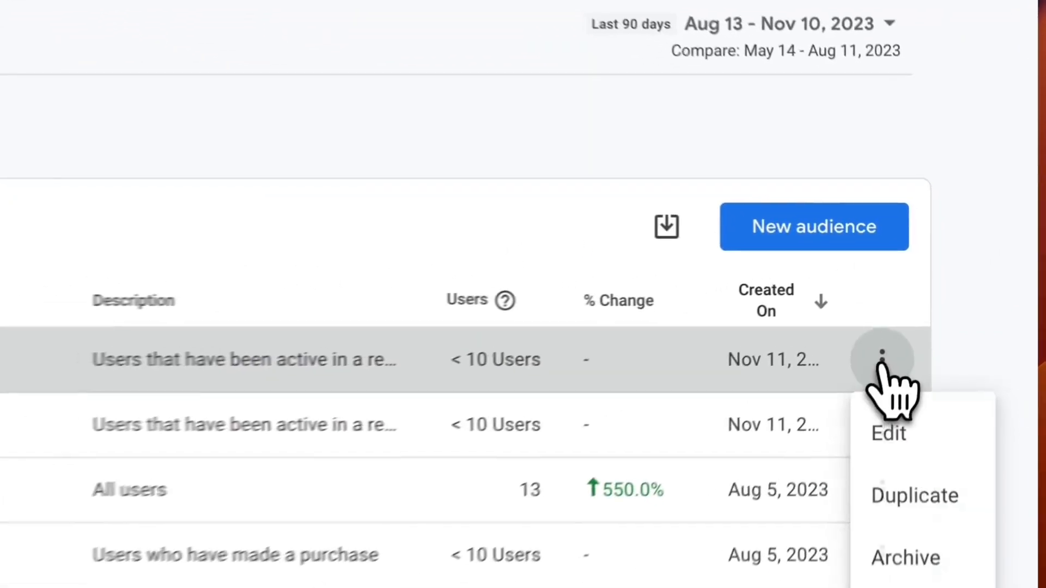
click(888, 433)
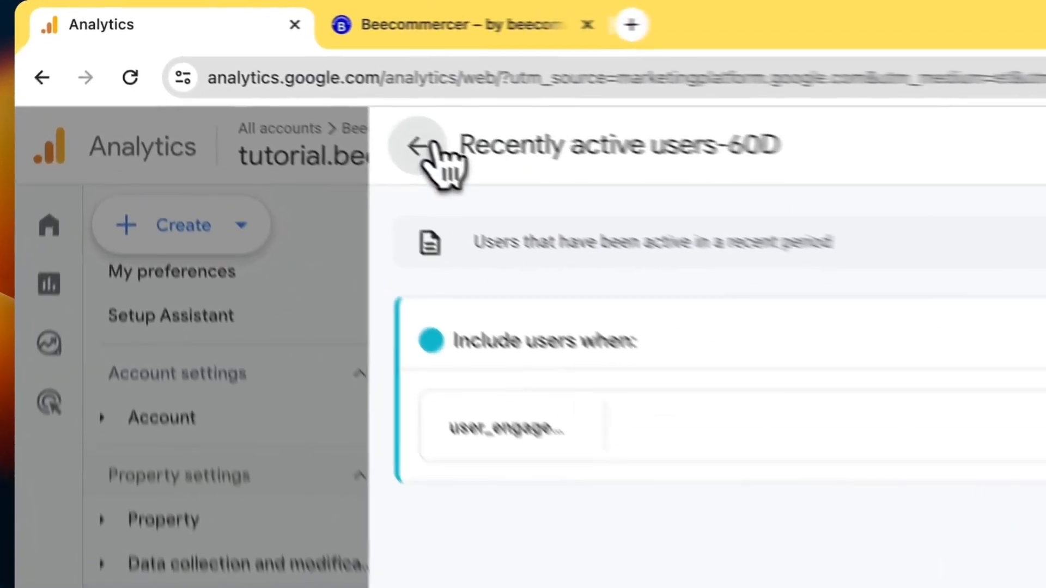
click(266, 76)
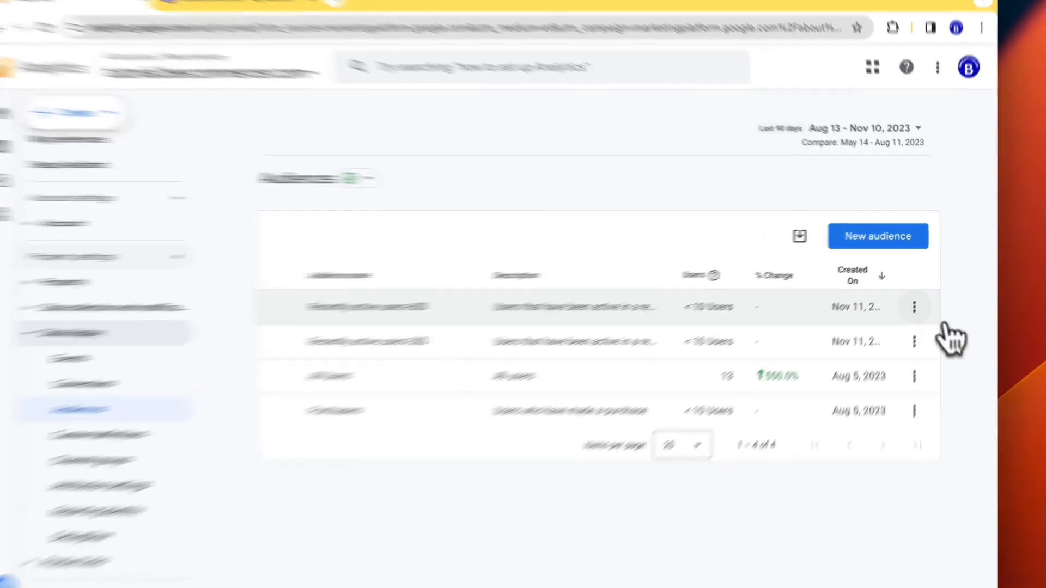
click(915, 303)
click(917, 345)
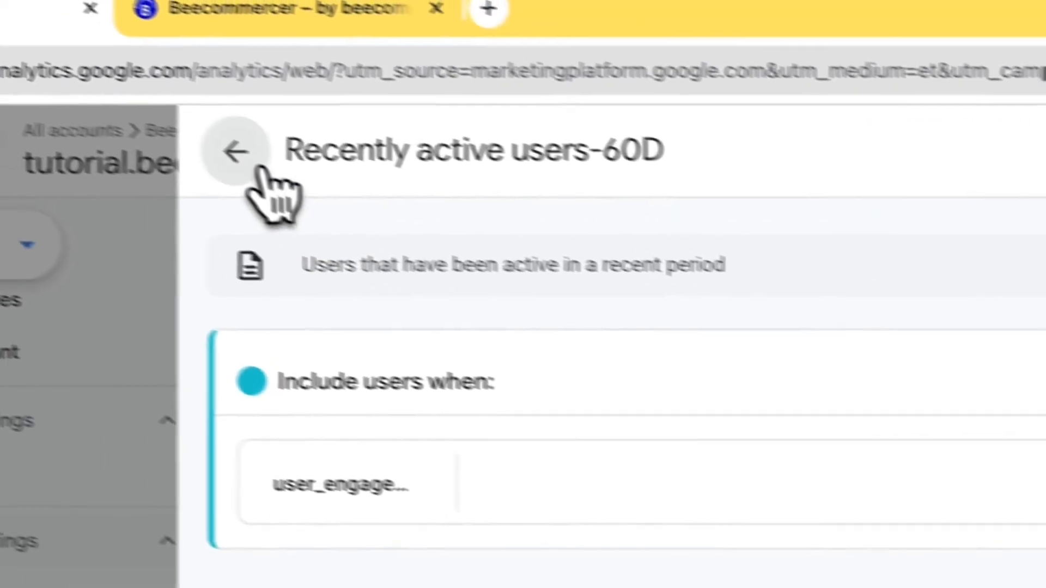
click(259, 168)
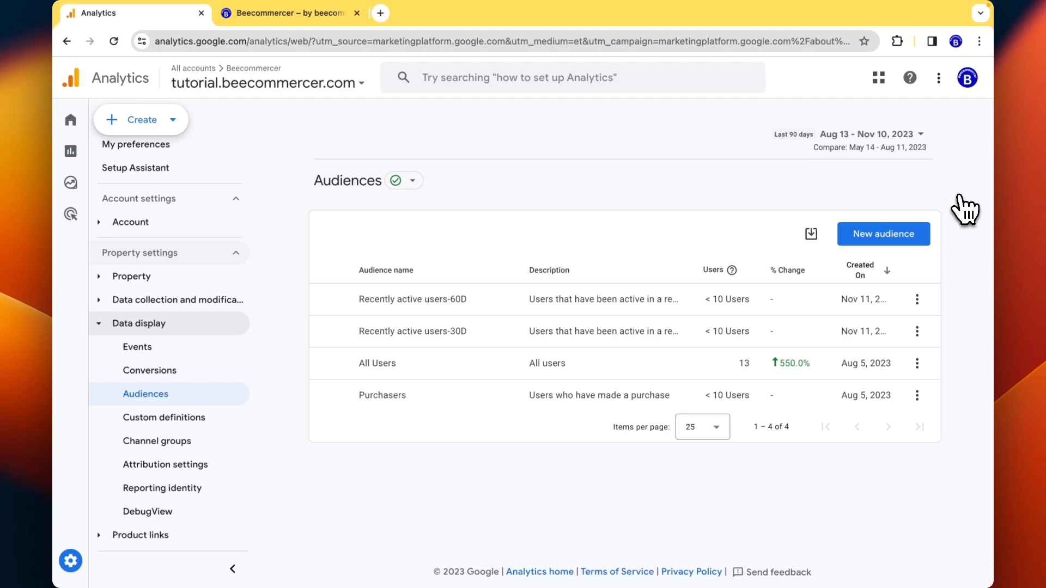
- Create a new audience based on the Non-purchasers suggestion
click(915, 233)
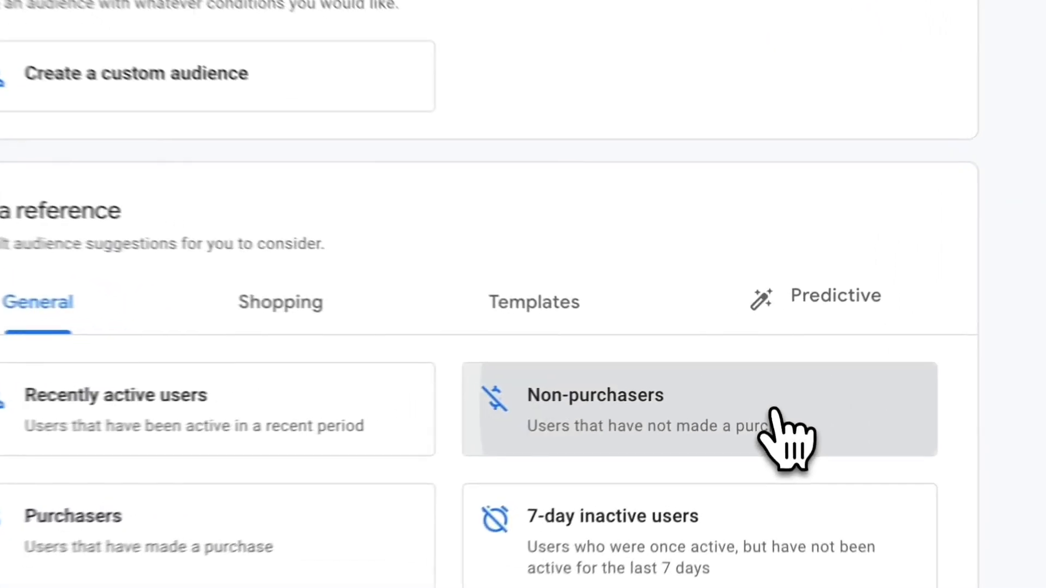
click(776, 392)
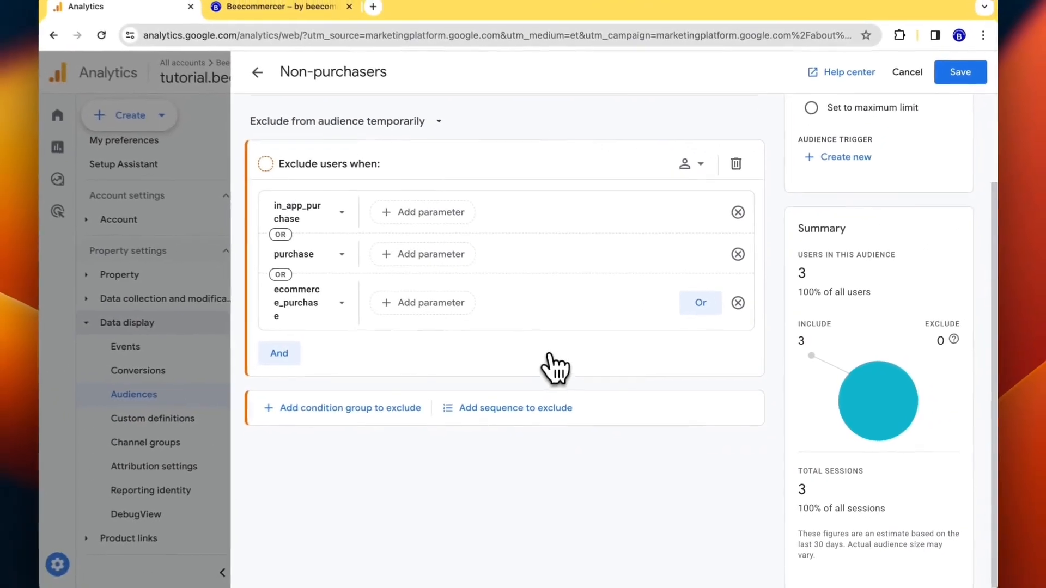
- Append -30D to the audience title so it reads Non-purchasers-30D
scroll(554, 369, up, 2)
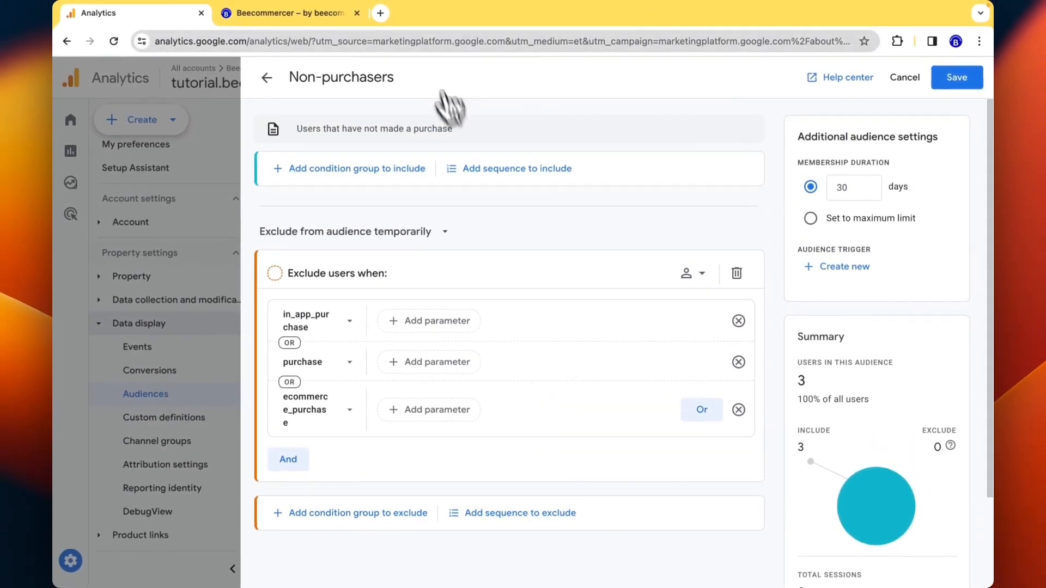
click(400, 71)
text(-30D)
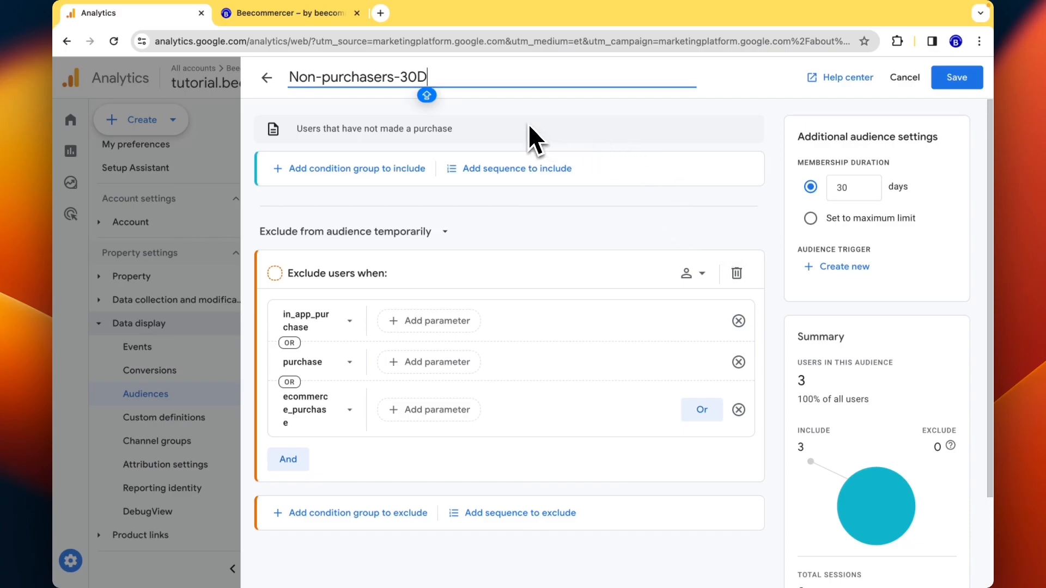
scroll(535, 308, down, 2)
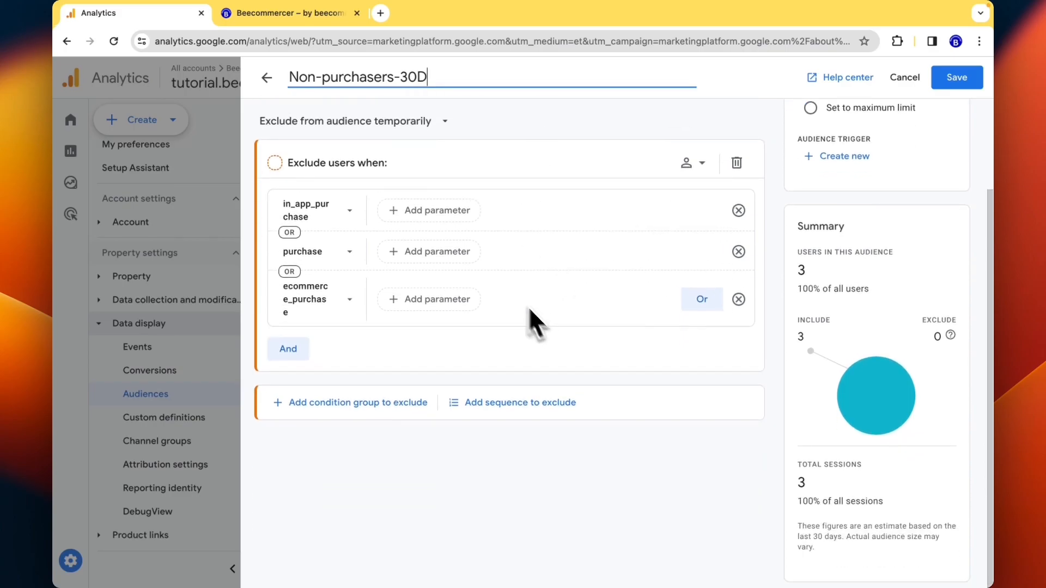
scroll(390, 184, up, 2)
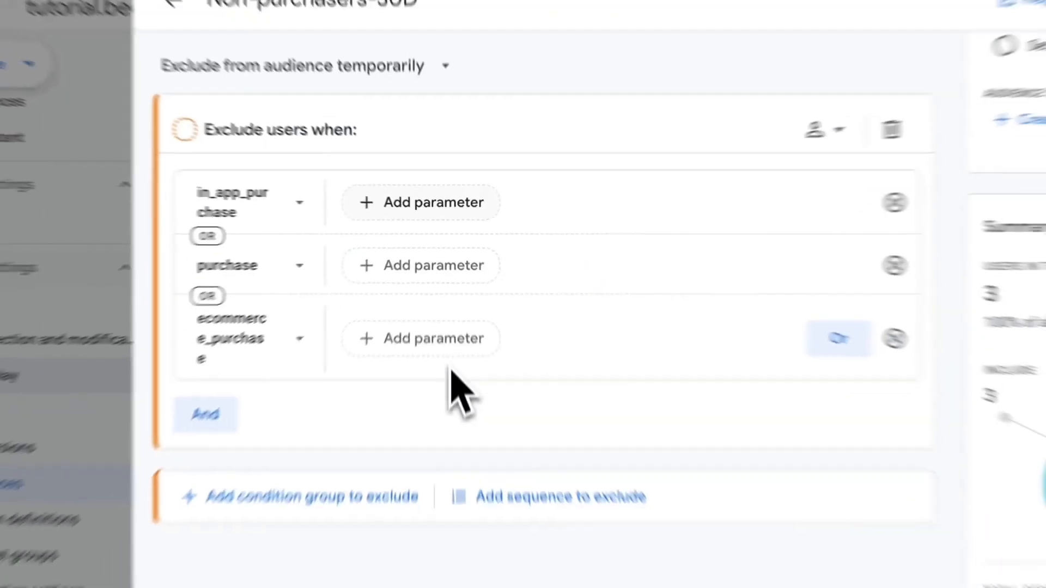
scroll(332, 283, up, 2)
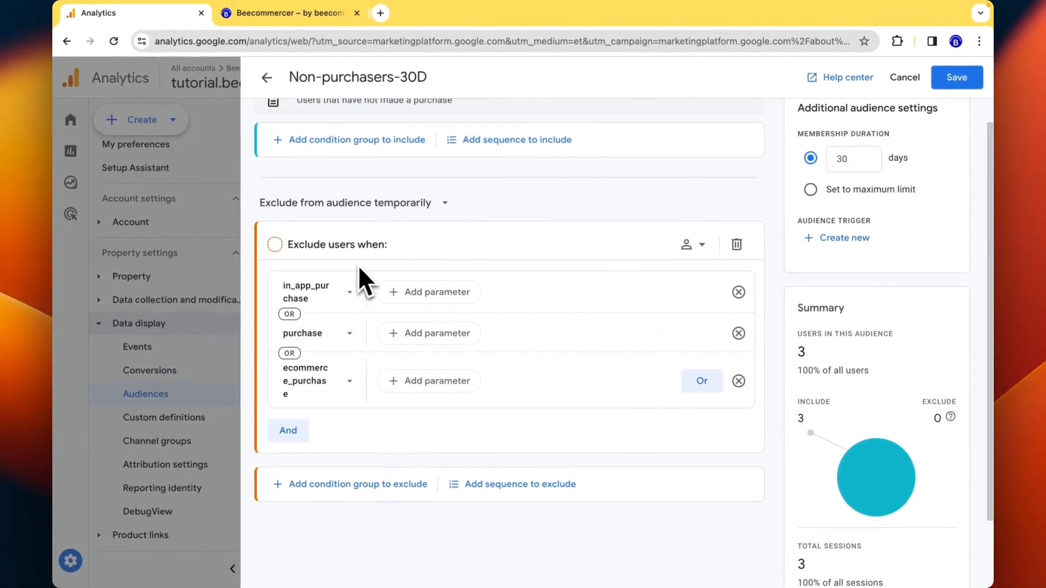
scroll(354, 344, down, 1)
scroll(355, 346, up, 2)
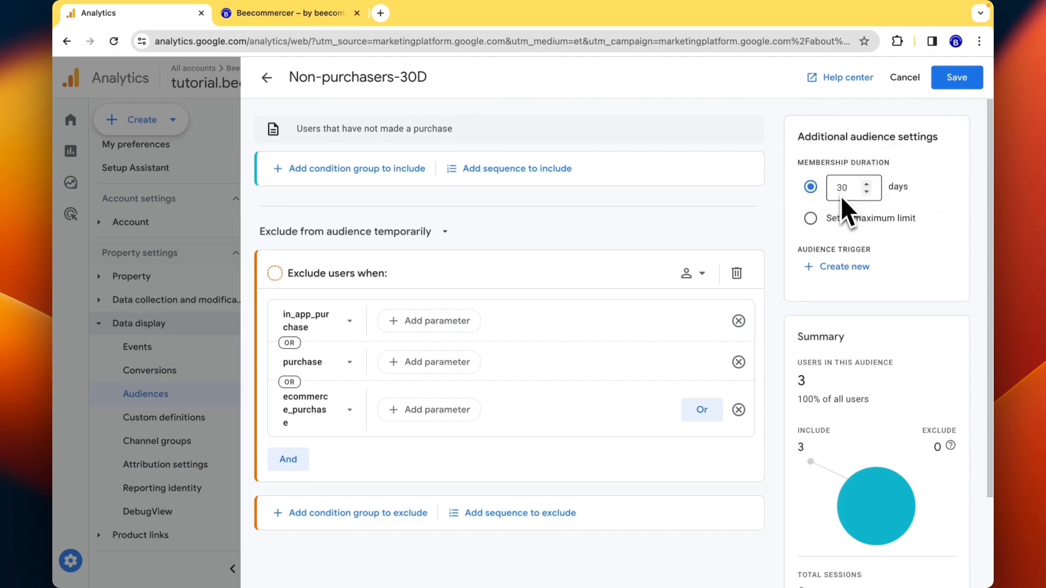
scroll(422, 258, down, 3)
scroll(333, 174, up, 2)
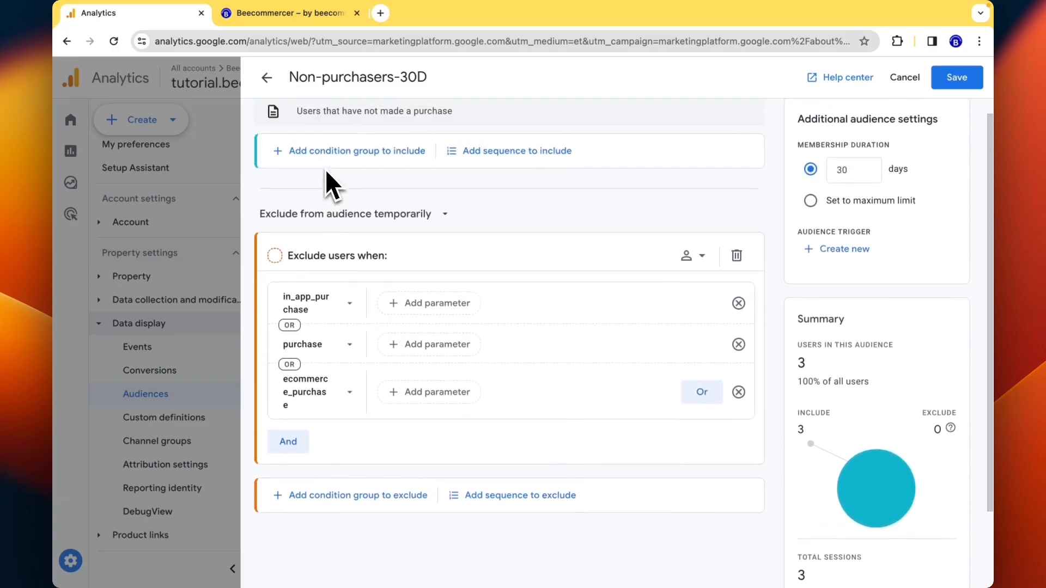
scroll(326, 170, up, 1)
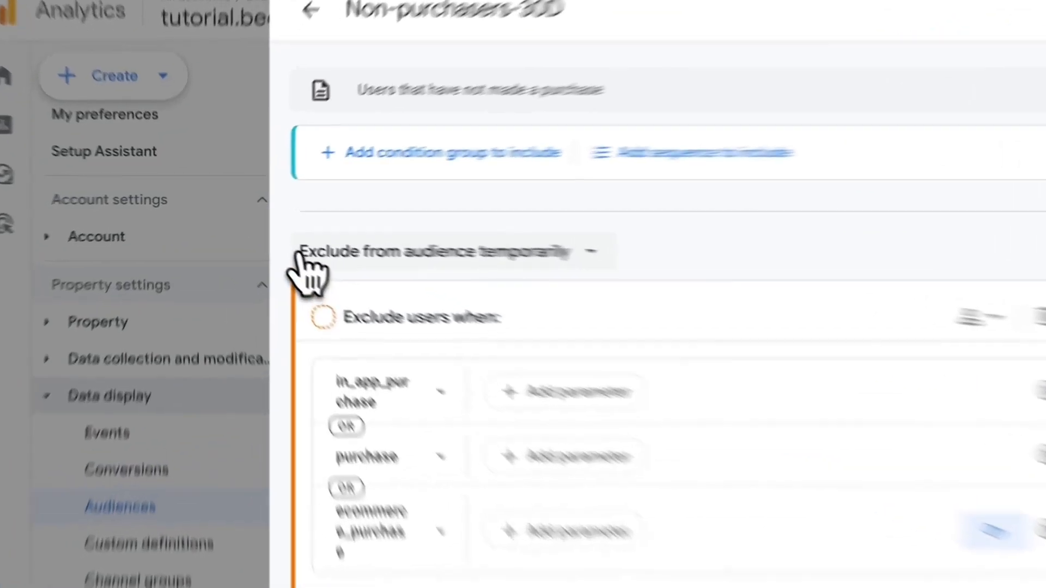
click(298, 252)
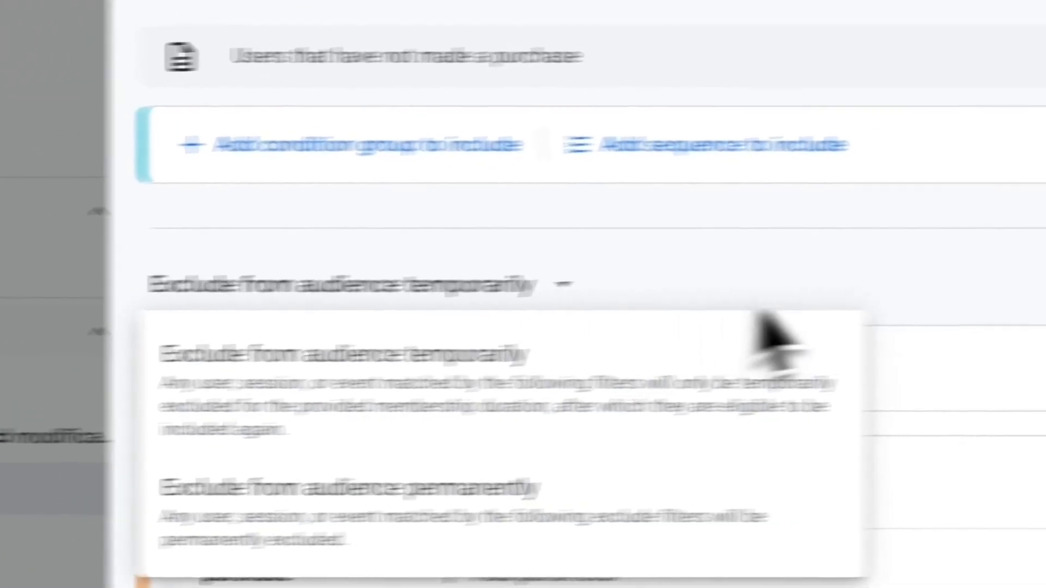
click(1017, 251)
scroll(950, 290, down, 2)
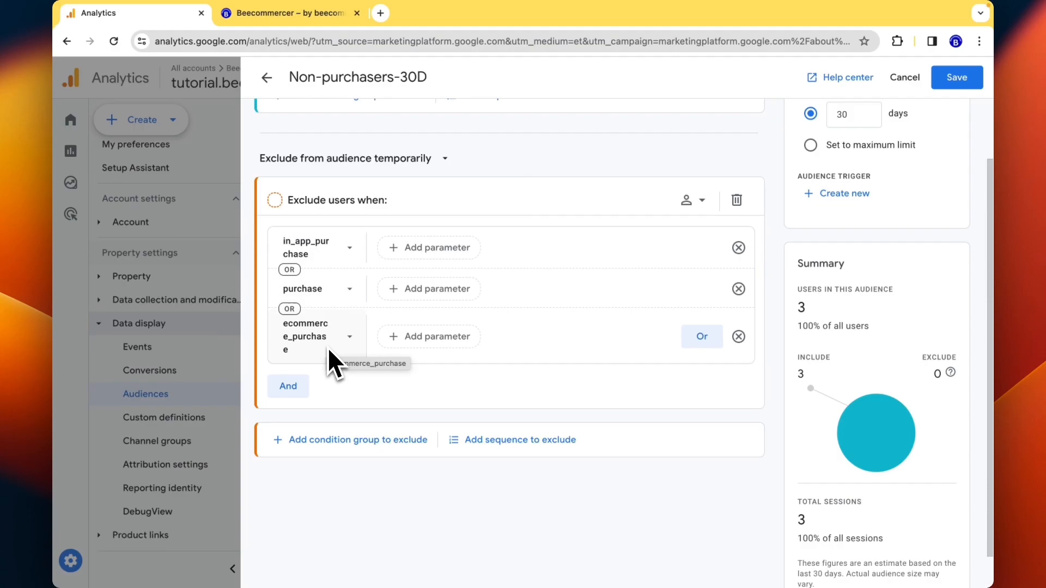
scroll(327, 305, down, 1)
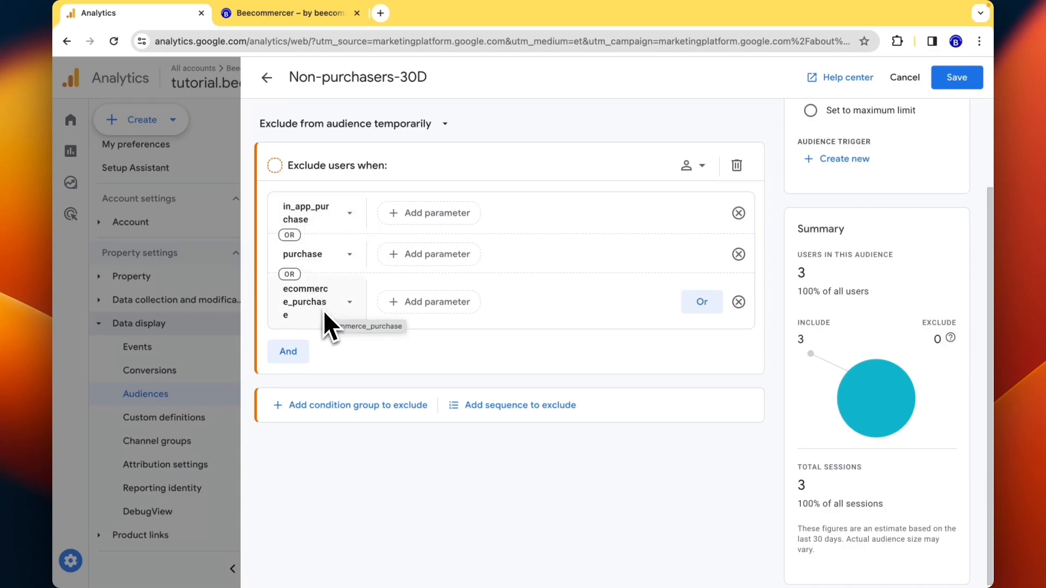
scroll(323, 311, up, 3)
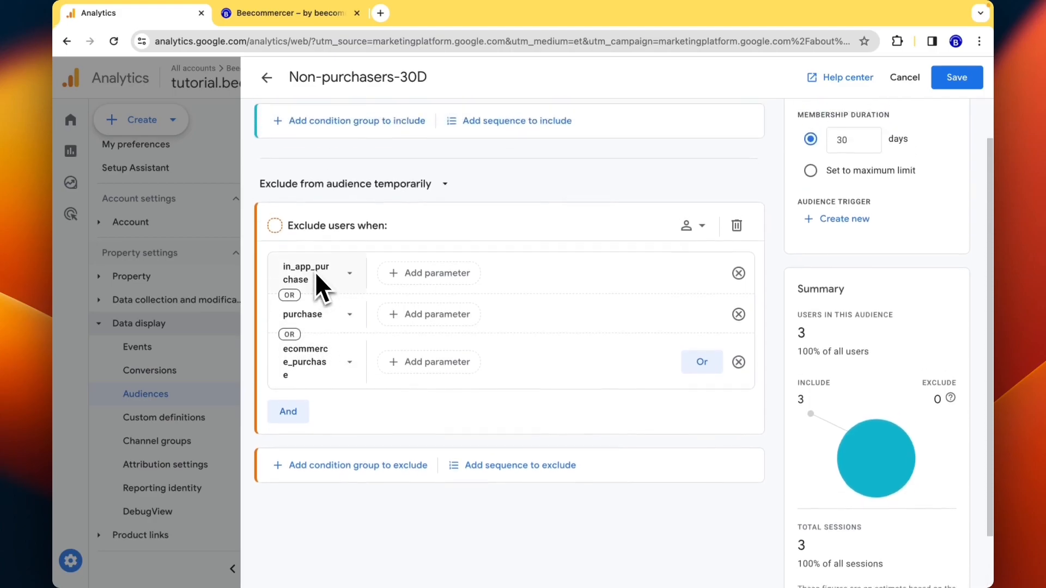
scroll(451, 313, down, 1)
scroll(454, 315, up, 1)
double_click(838, 188)
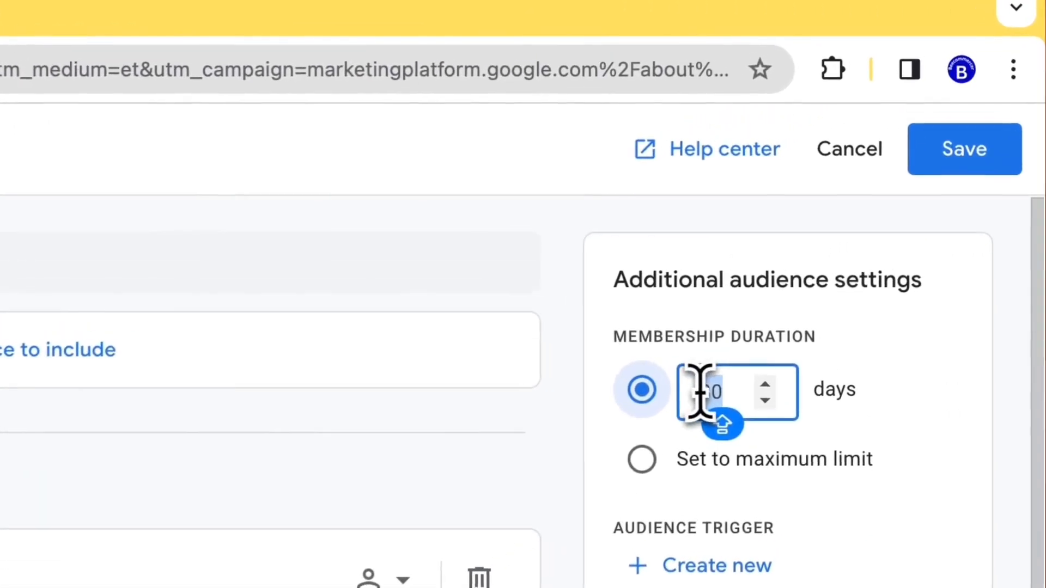
click(490, 223)
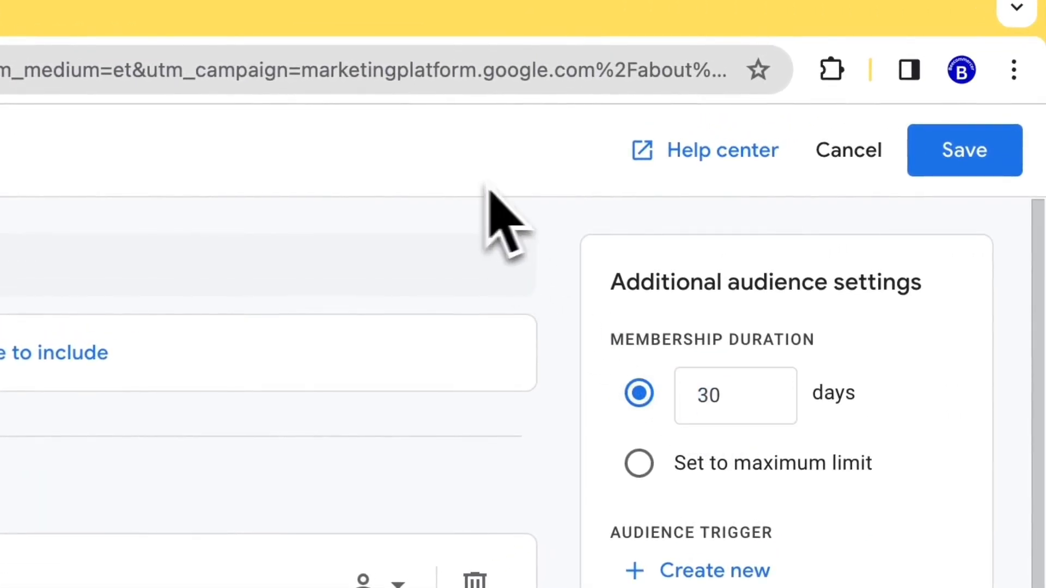
click(969, 155)
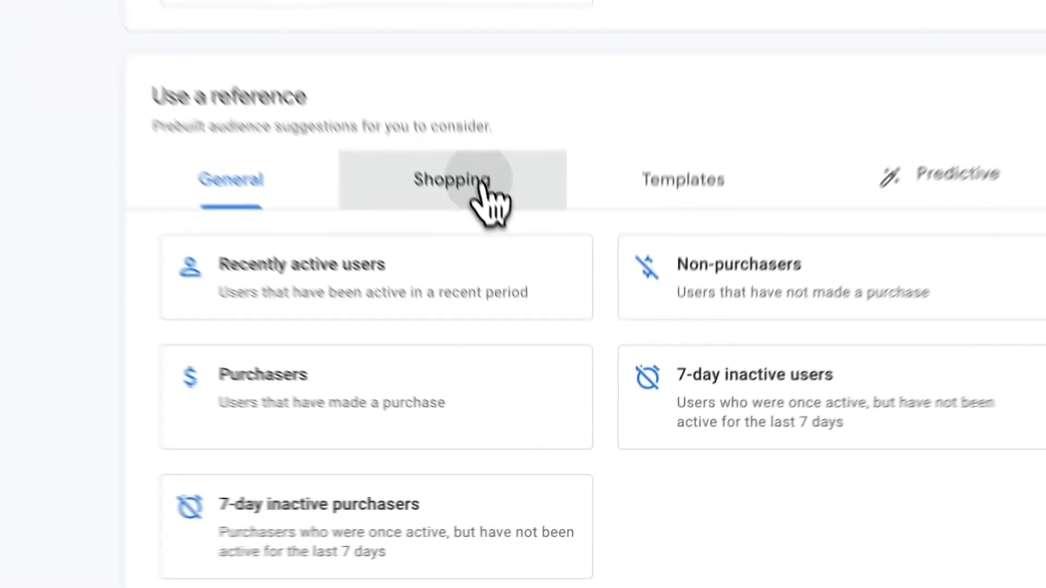
- Browse the Shopping suggestions, then show the Templates suggestions: Demographics, Technology and Acquisition
click(545, 333)
scroll(490, 397, down, 2)
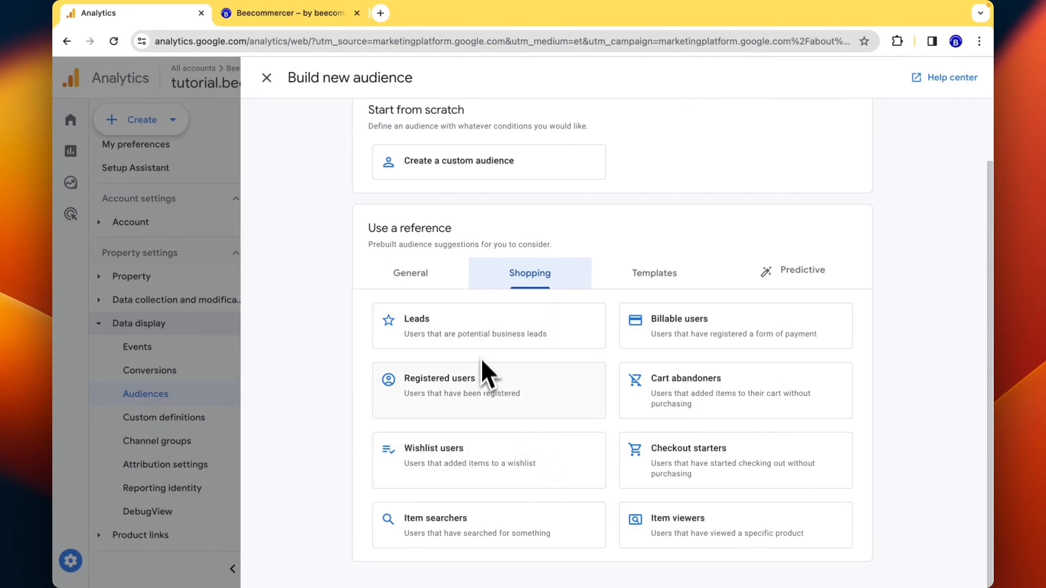
scroll(499, 405, up, 2)
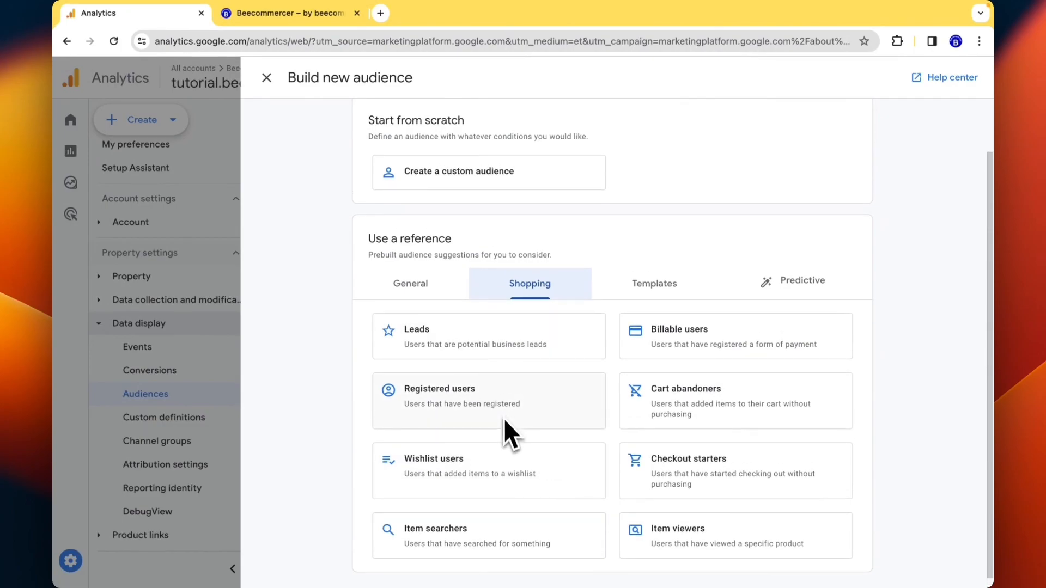
scroll(520, 468, down, 1)
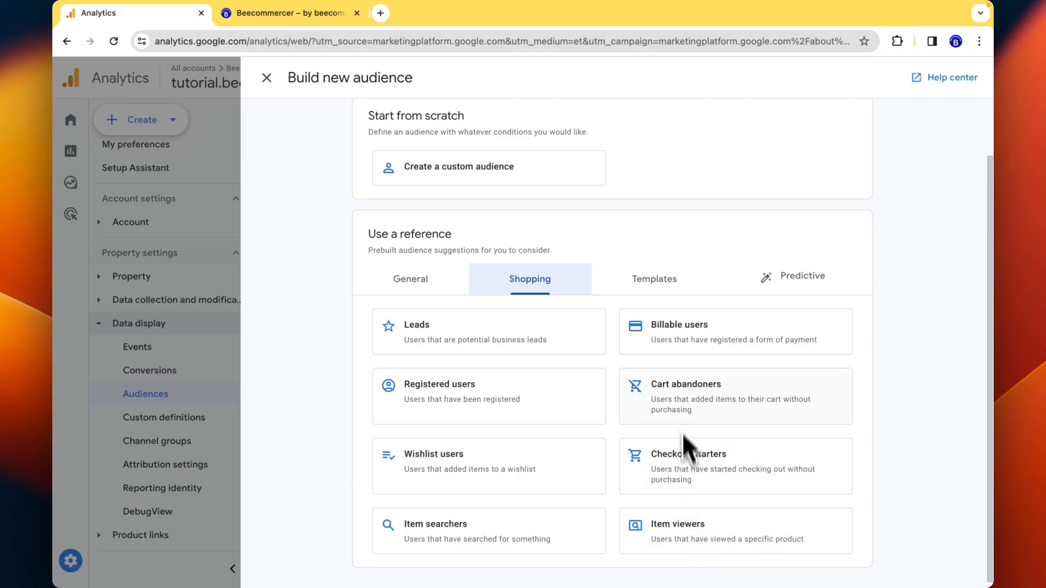
scroll(680, 414, up, 3)
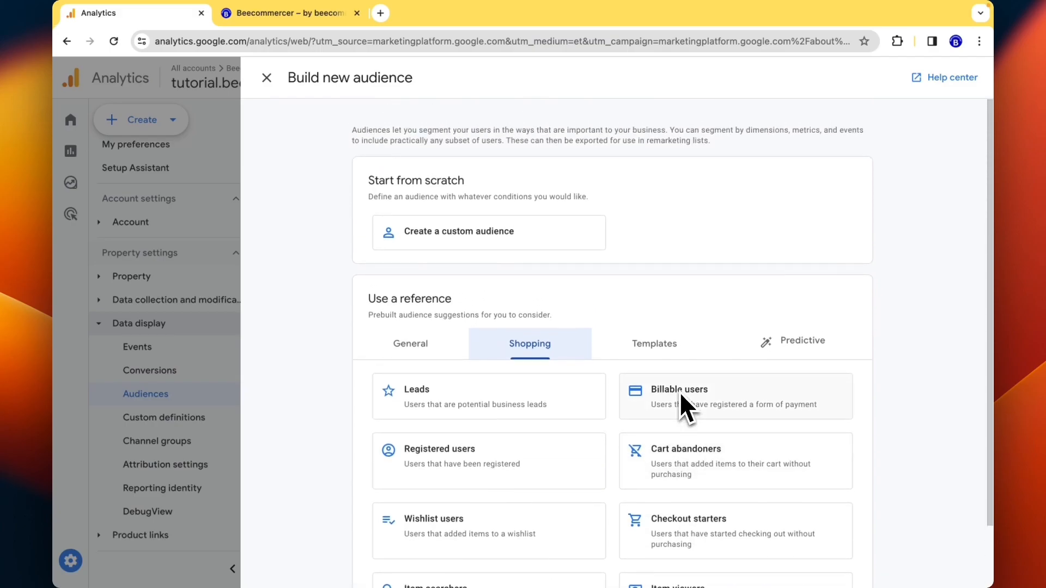
click(655, 345)
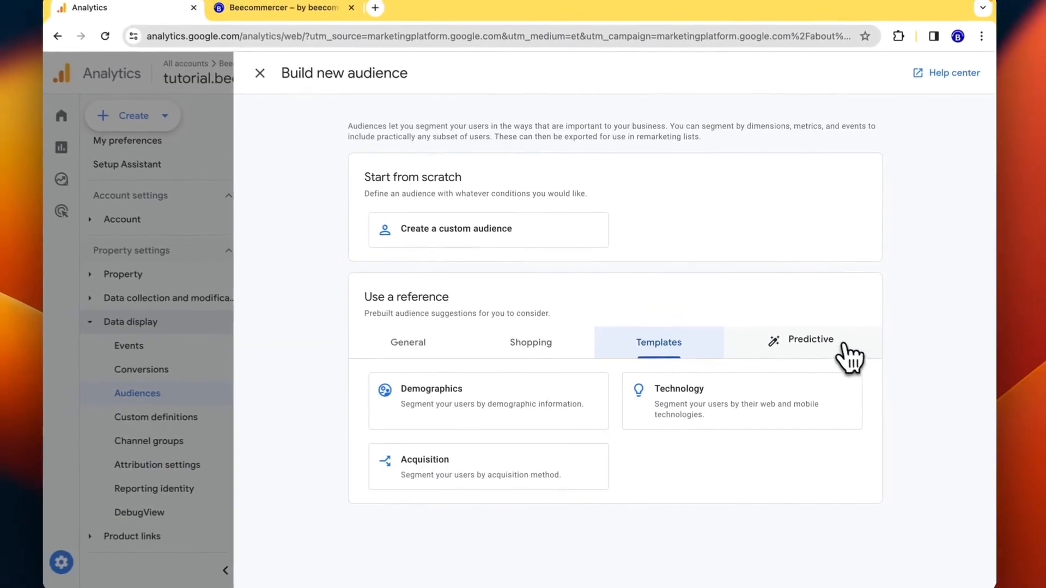
- Scroll through the Predictive audience cards, then close the Build new audience panel
click(804, 347)
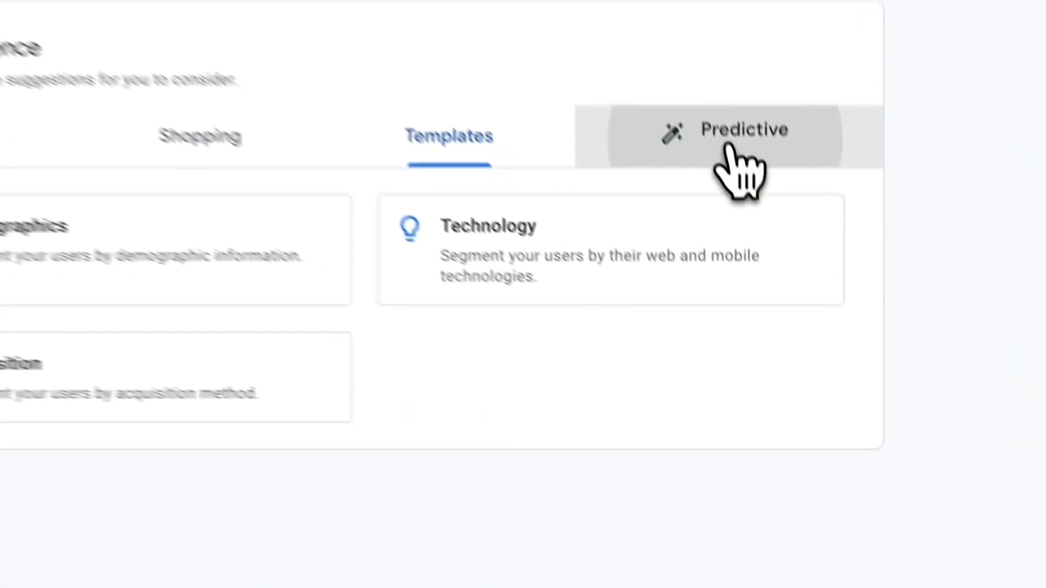
scroll(703, 479, down, 3)
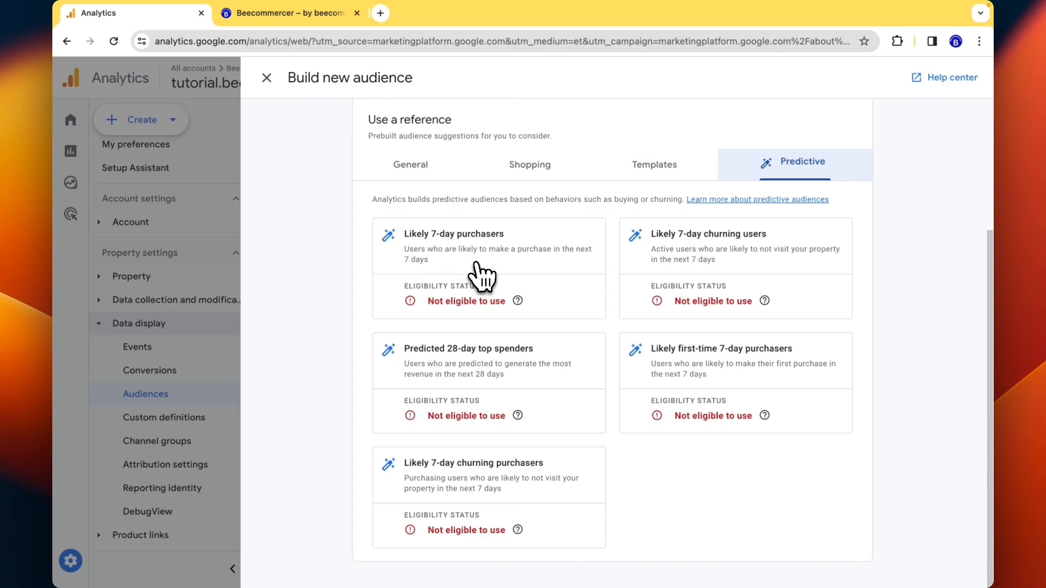
scroll(481, 277, up, 1)
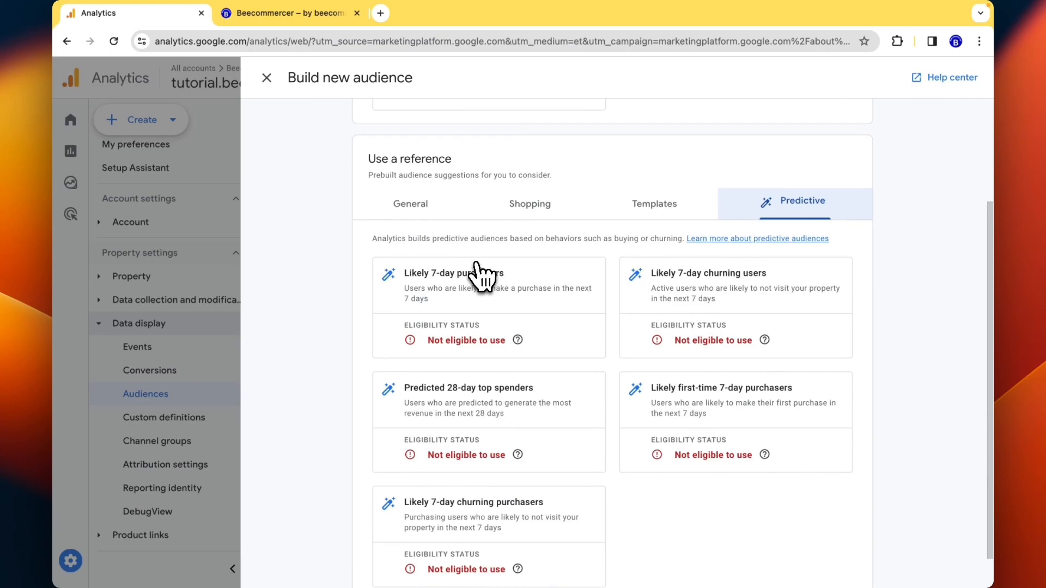
scroll(477, 263, up, 1)
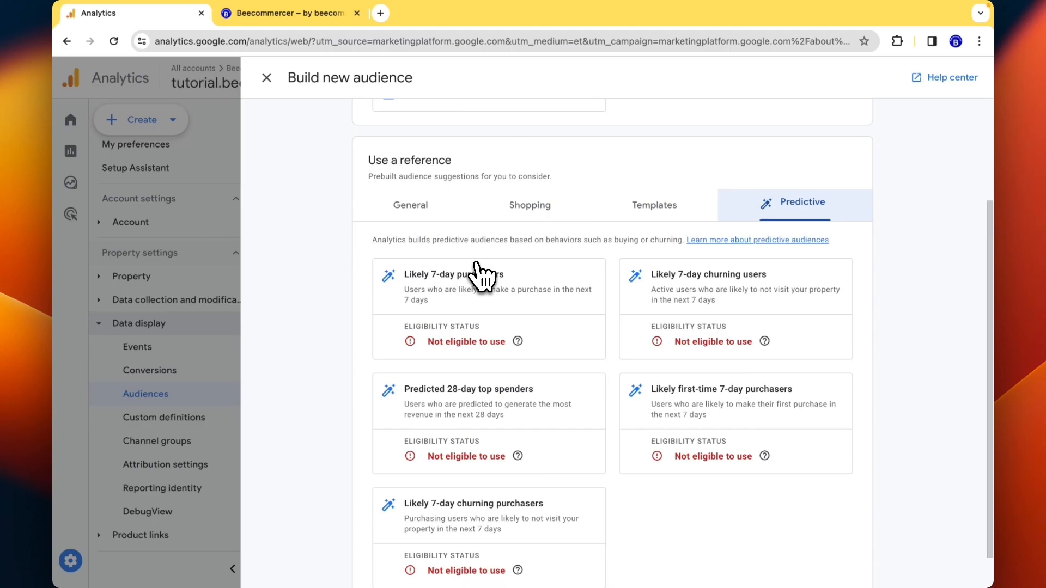
scroll(469, 262, up, 3)
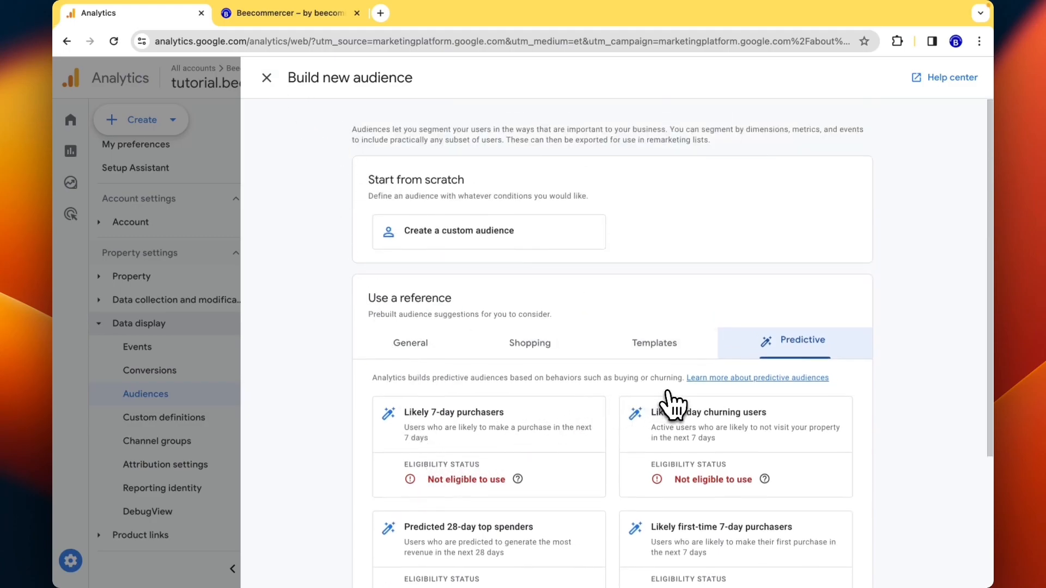
scroll(671, 370, down, 3)
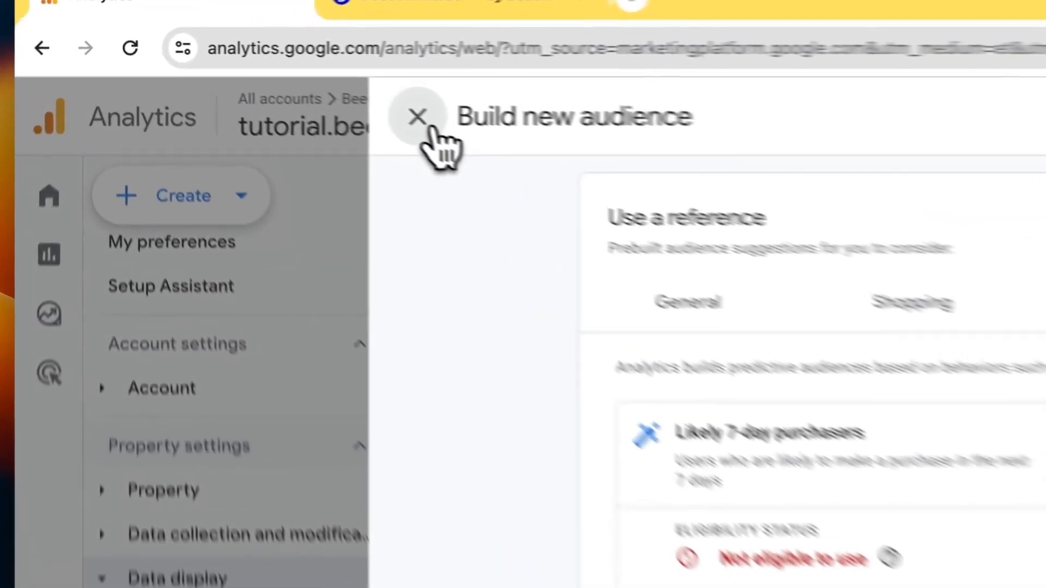
click(268, 80)
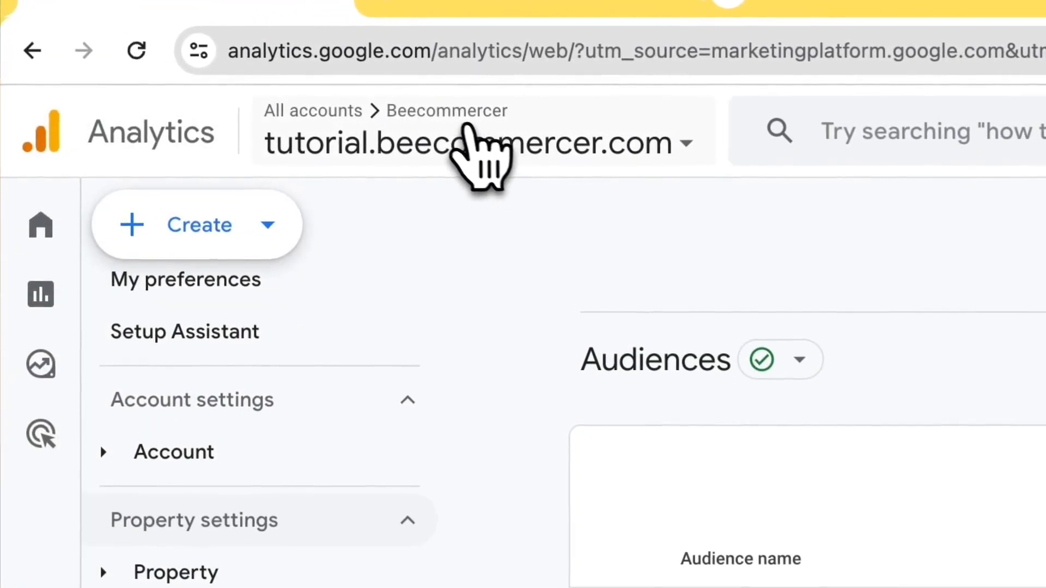
- Switch to the Demo Account's GA4 - Google Merch Shop property and scroll its audience list
click(269, 85)
click(256, 490)
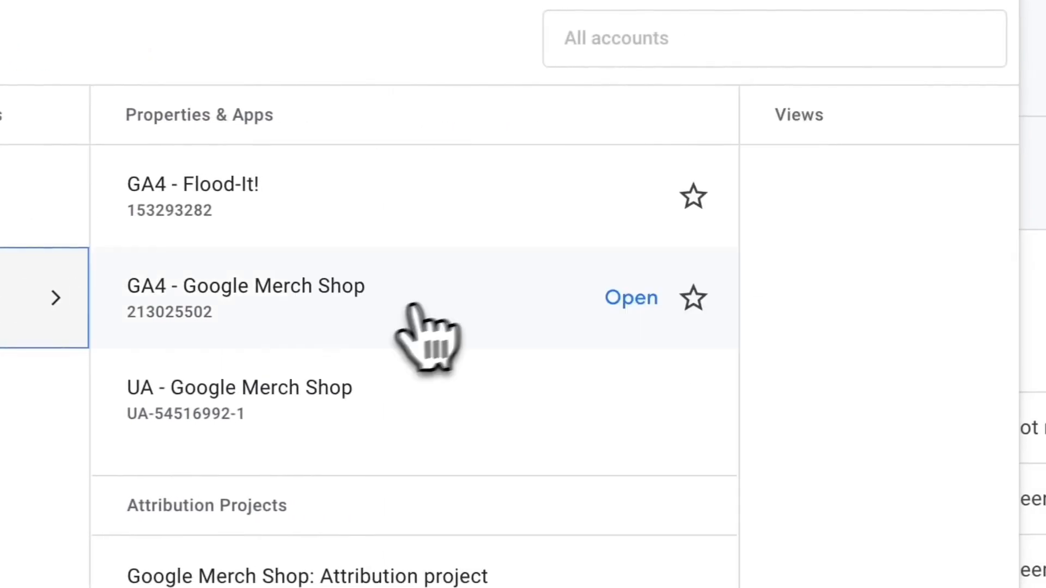
click(321, 310)
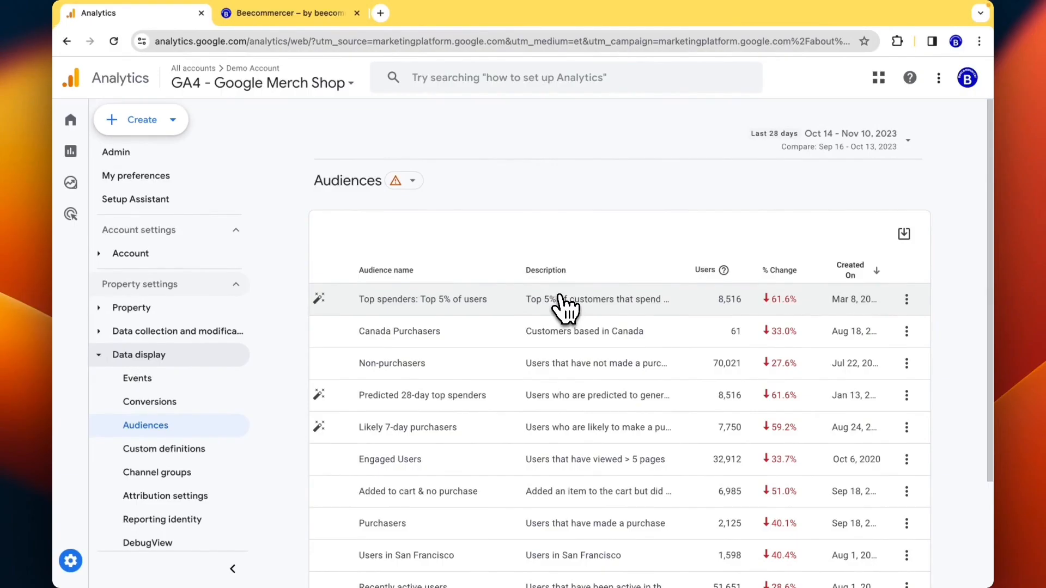
scroll(560, 299, down, 2)
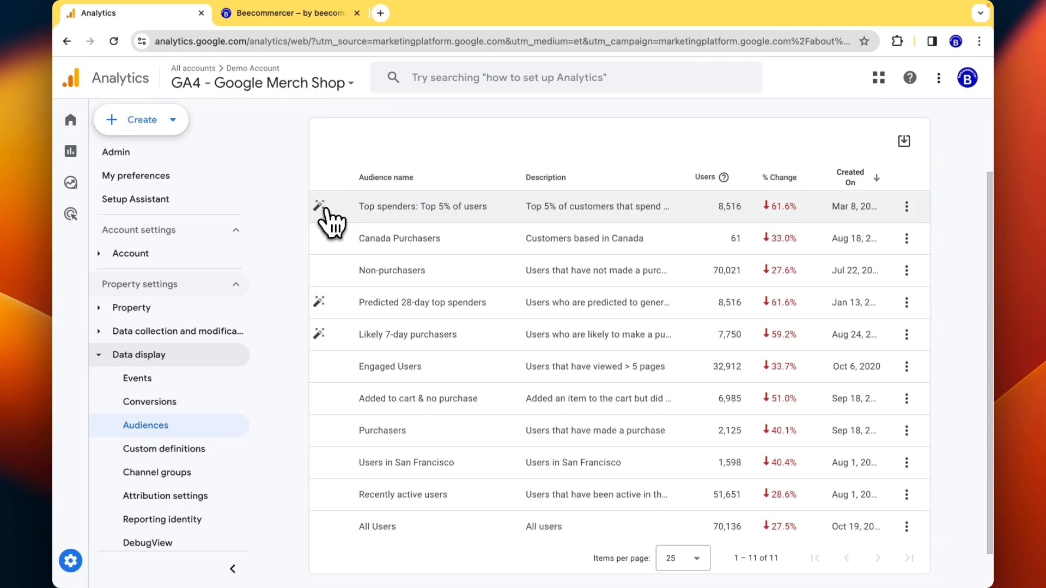
scroll(403, 257, down, 1)
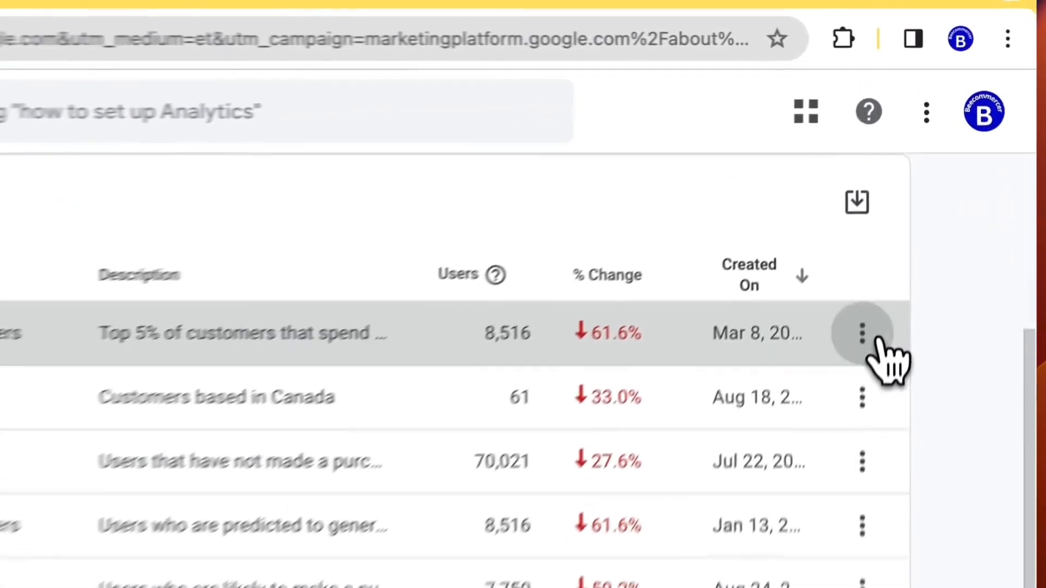
click(907, 188)
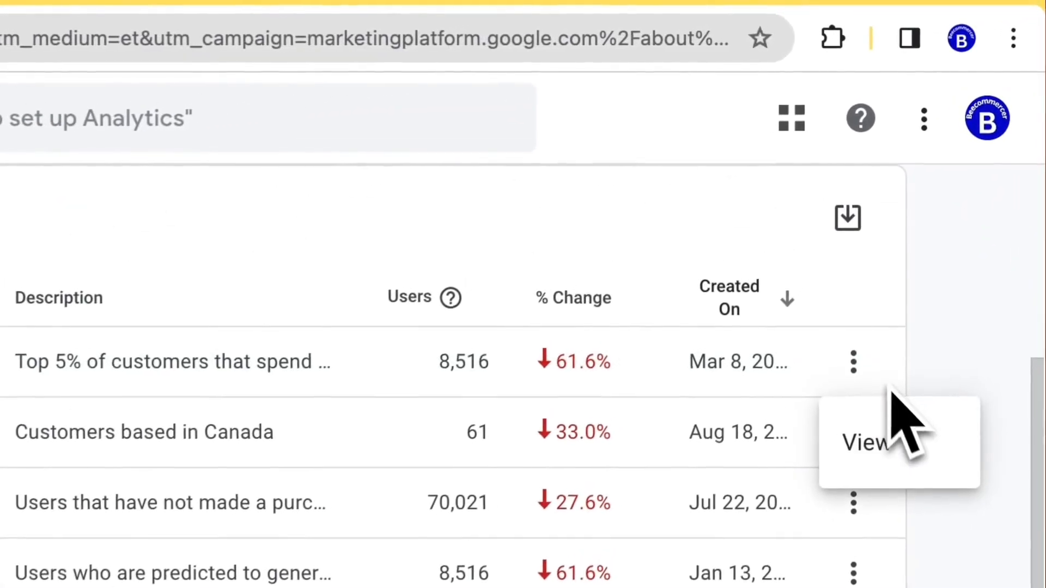
click(921, 224)
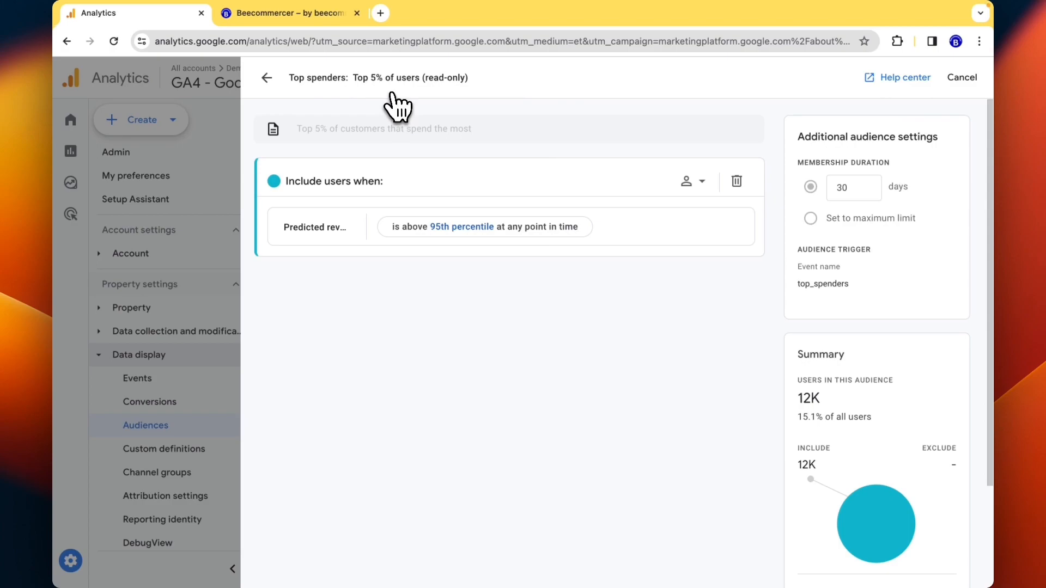
scroll(493, 305, down, 1)
scroll(500, 342, up, 1)
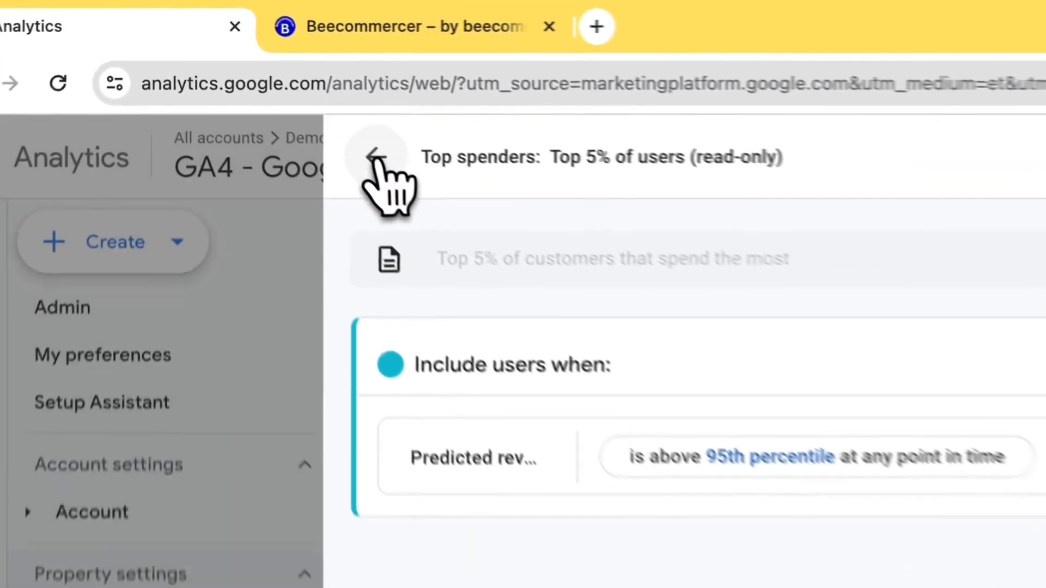
click(267, 77)
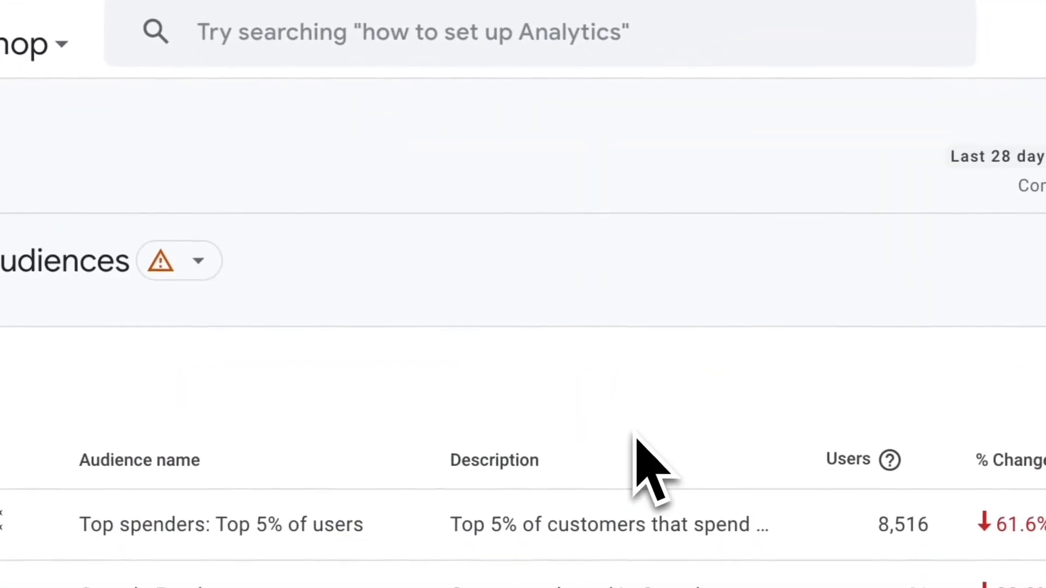
- Return to the Beecommercer tutorial.beecommercer.com property and start a new audience
click(268, 175)
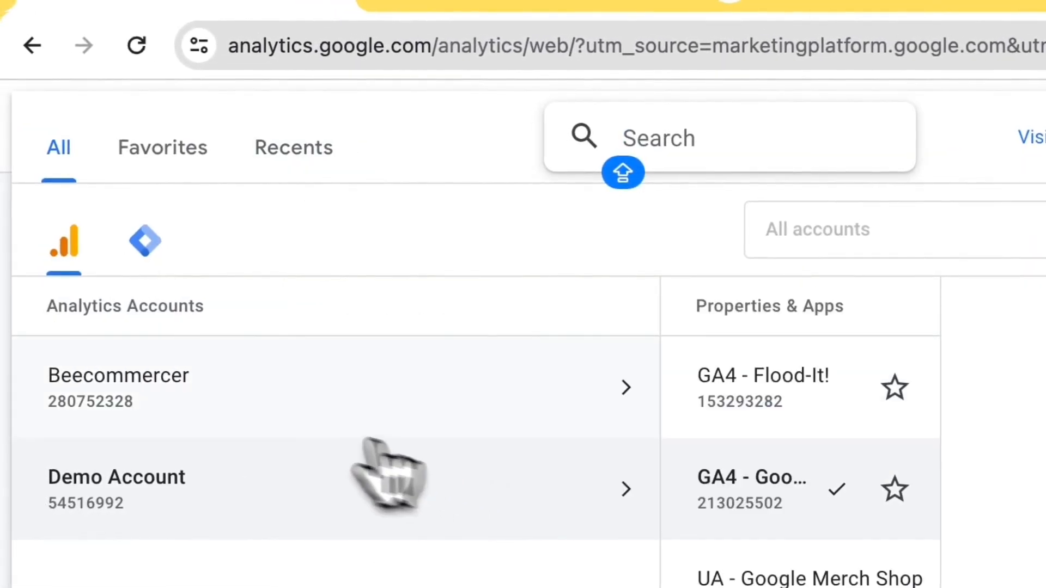
click(262, 398)
click(652, 403)
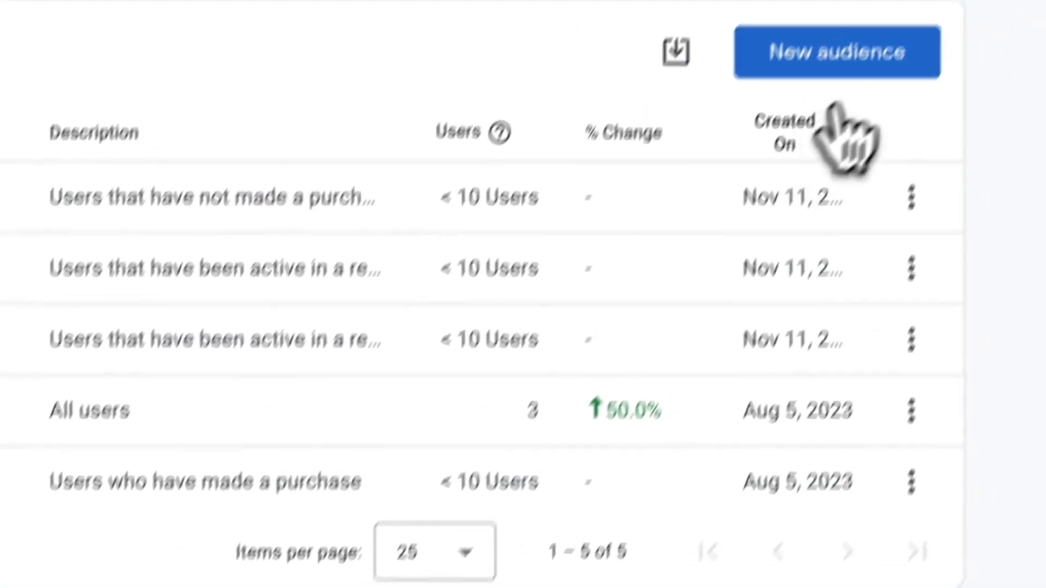
click(836, 74)
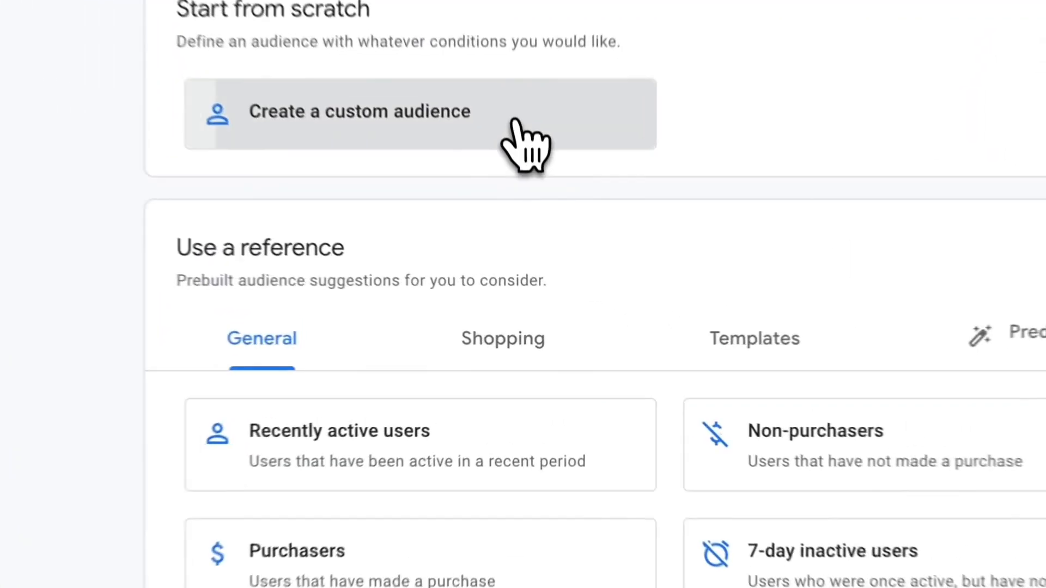
- Start a blank custom audience, then dismiss the condition list without picking anything
click(537, 239)
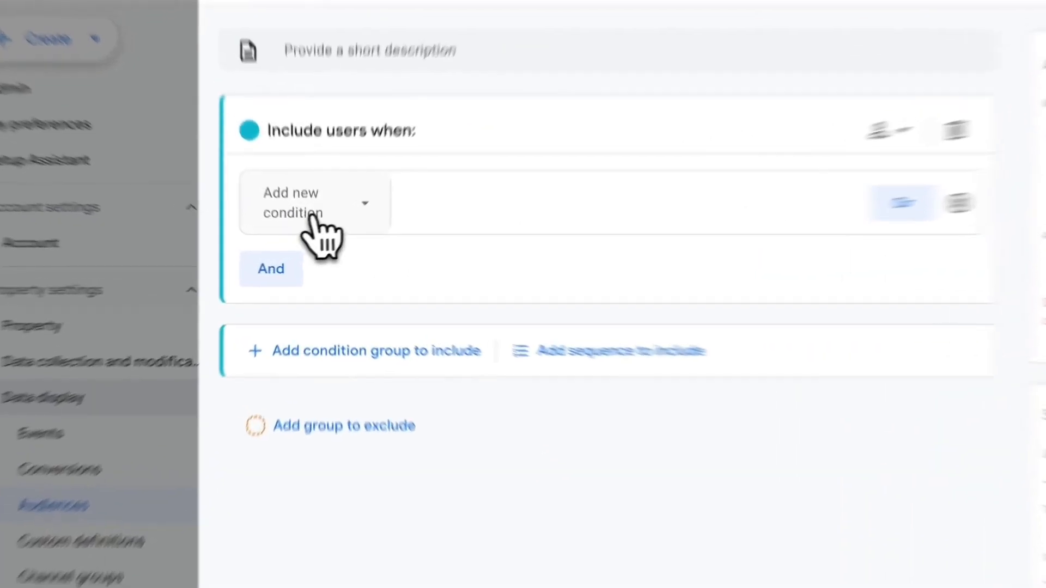
click(310, 236)
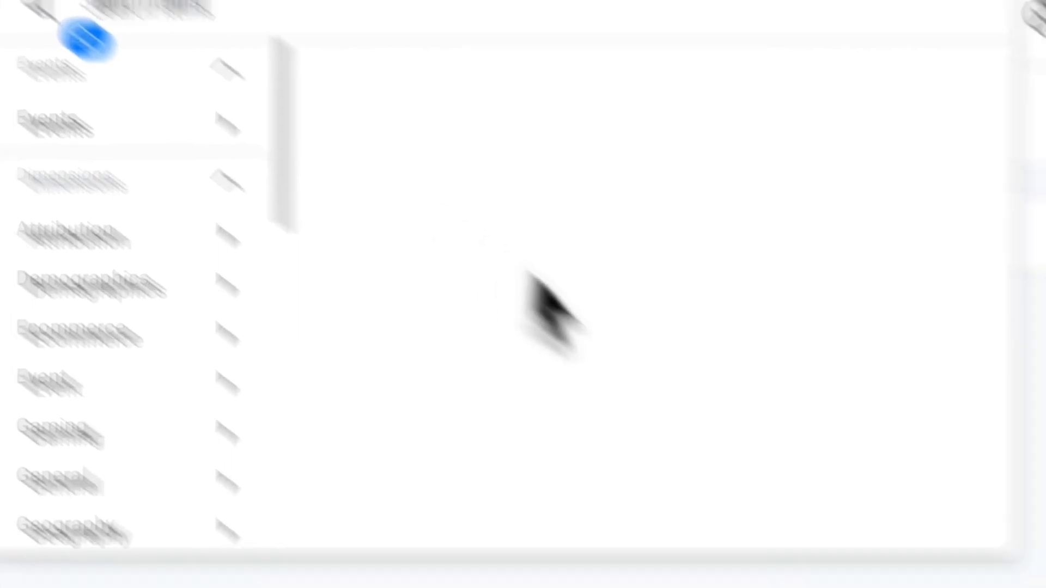
click(670, 481)
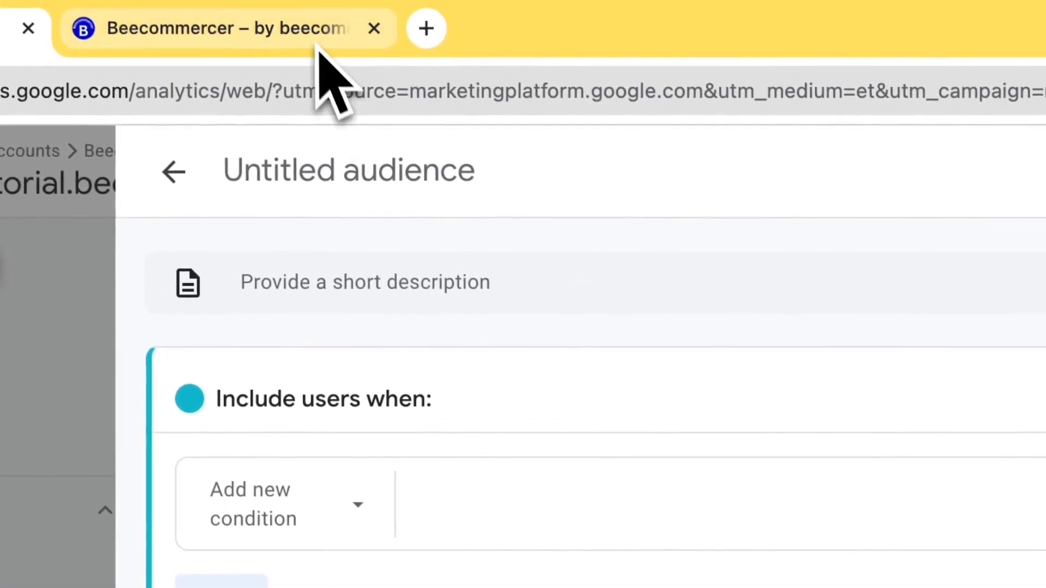
- View the store's /new-arrivals/ page, then return to the Untitled audience in Analytics
click(317, 46)
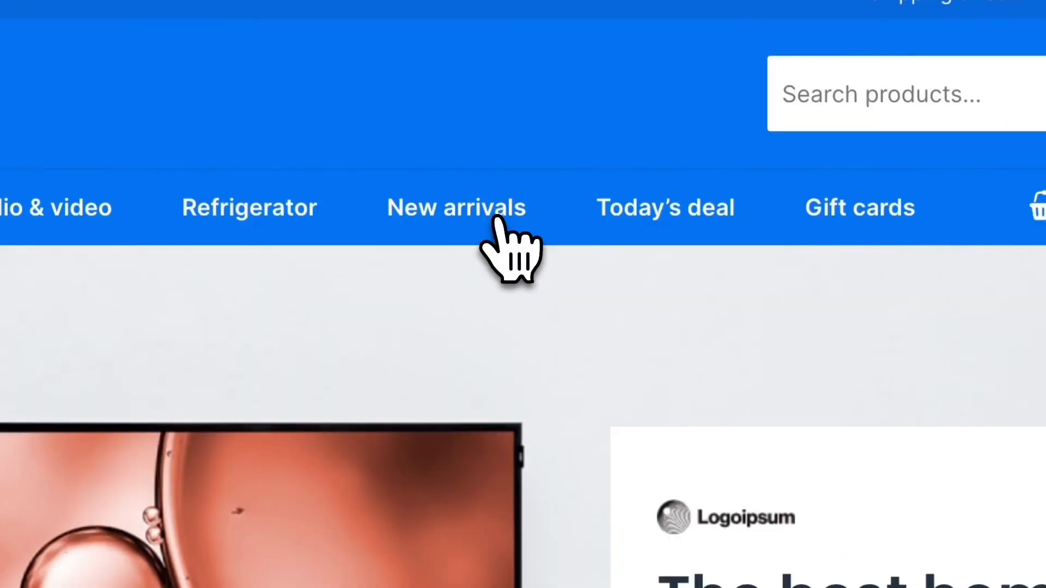
click(497, 218)
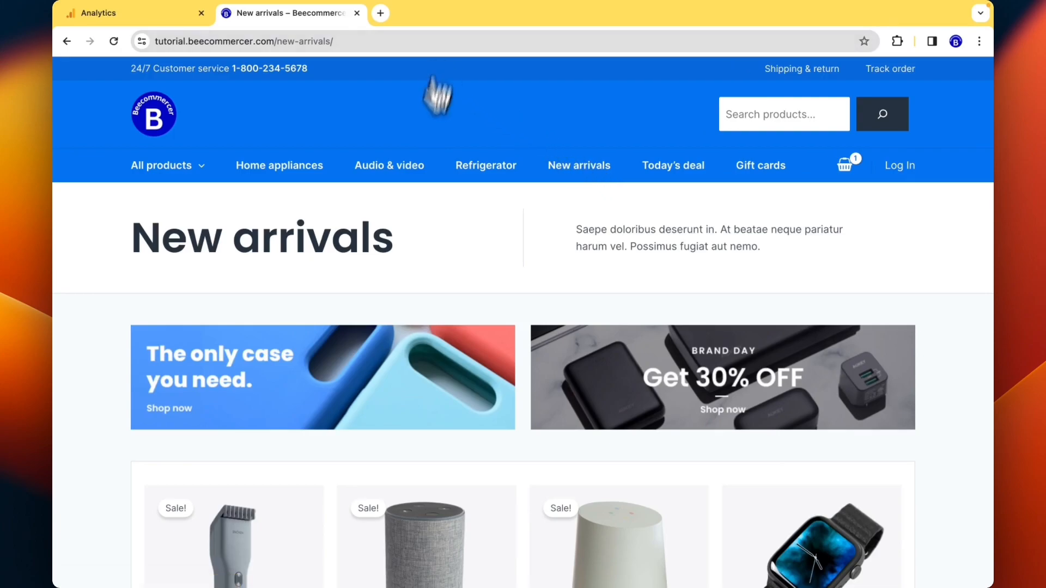
scroll(411, 285, down, 5)
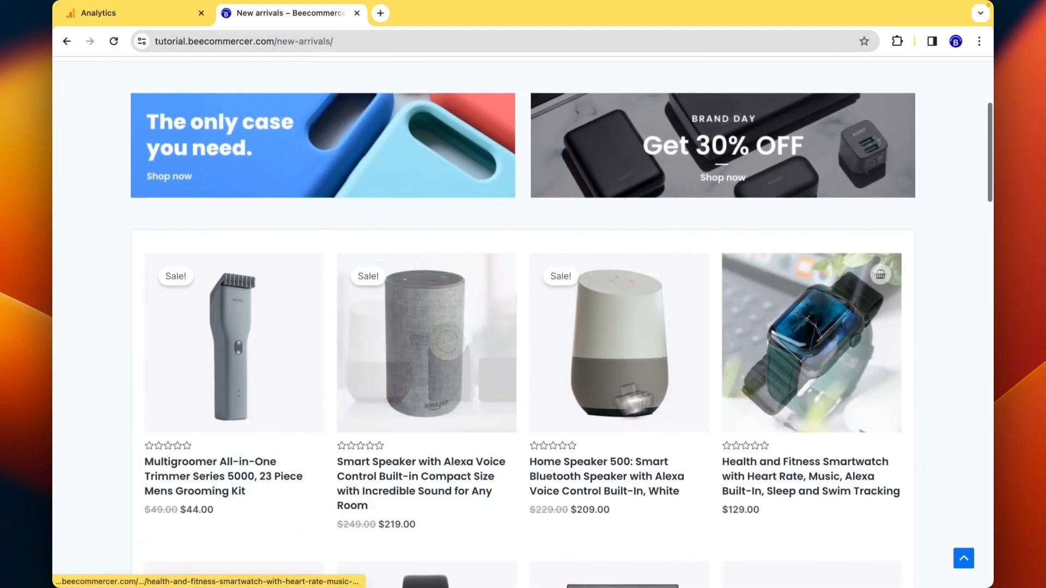
scroll(973, 376, down, 8)
scroll(973, 380, up, 10)
scroll(974, 383, up, 3)
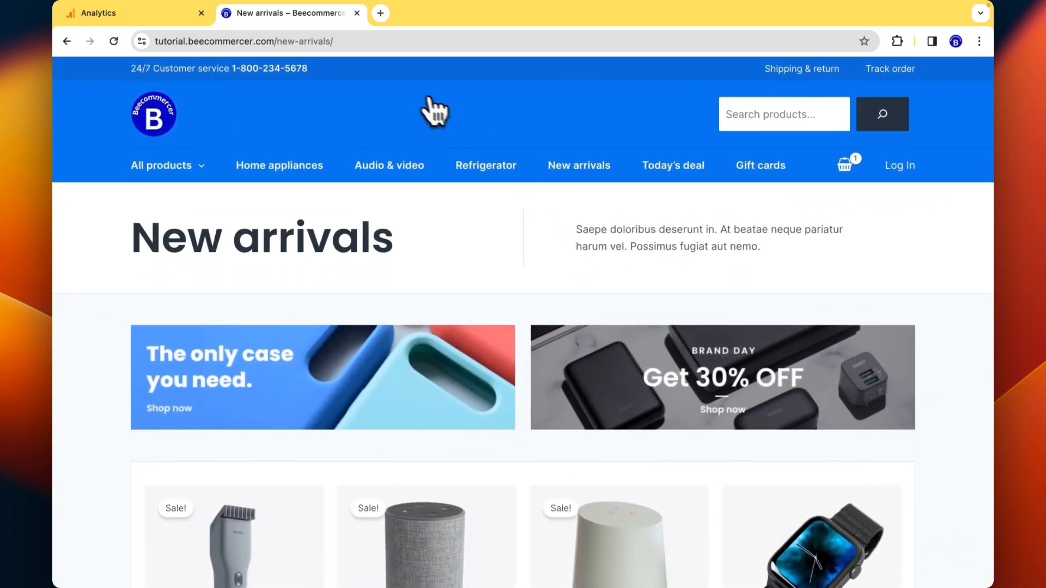
click(131, 12)
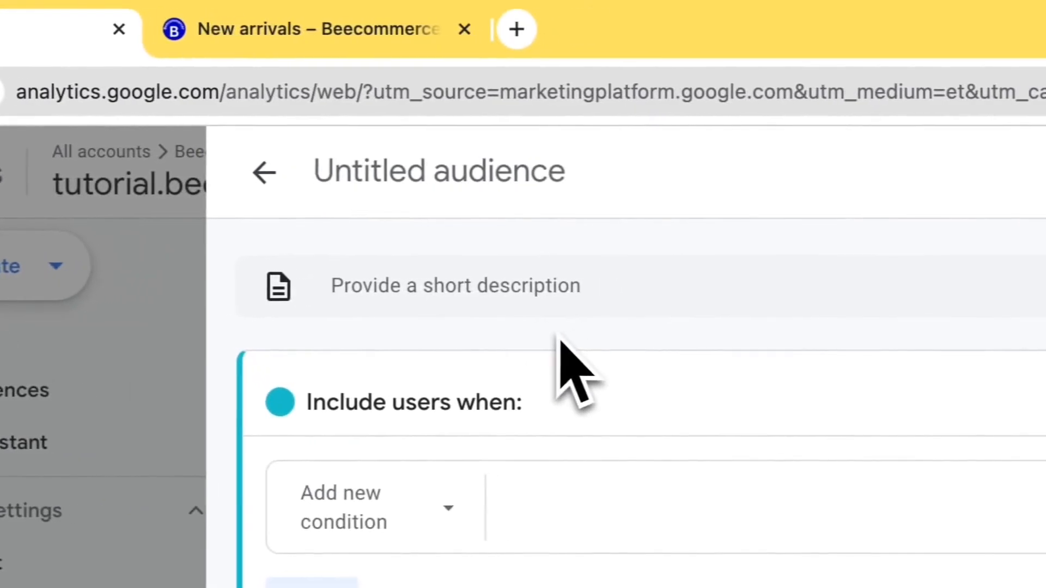
click(294, 16)
click(132, 12)
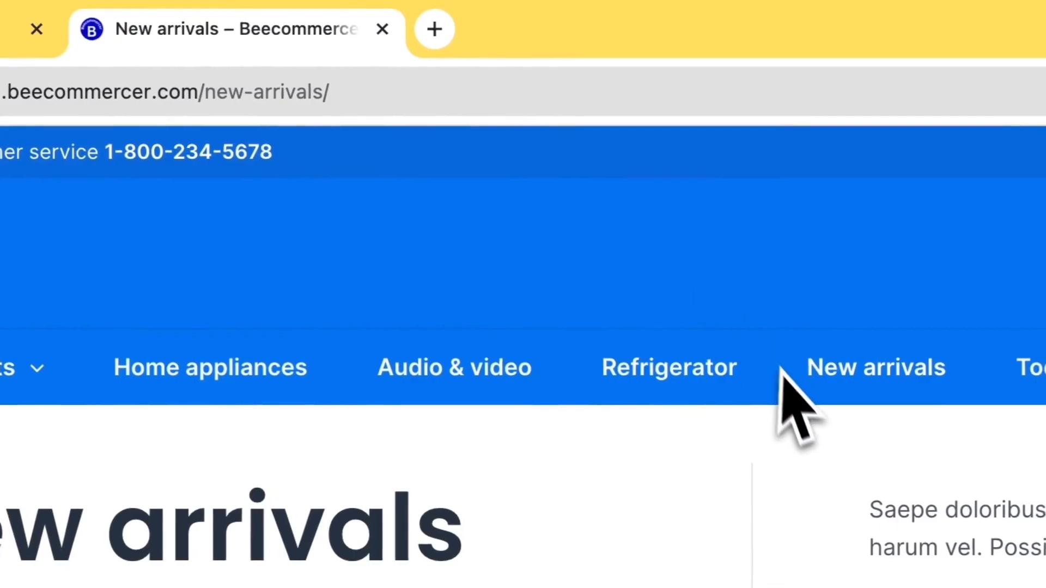
scroll(790, 409, down, 2)
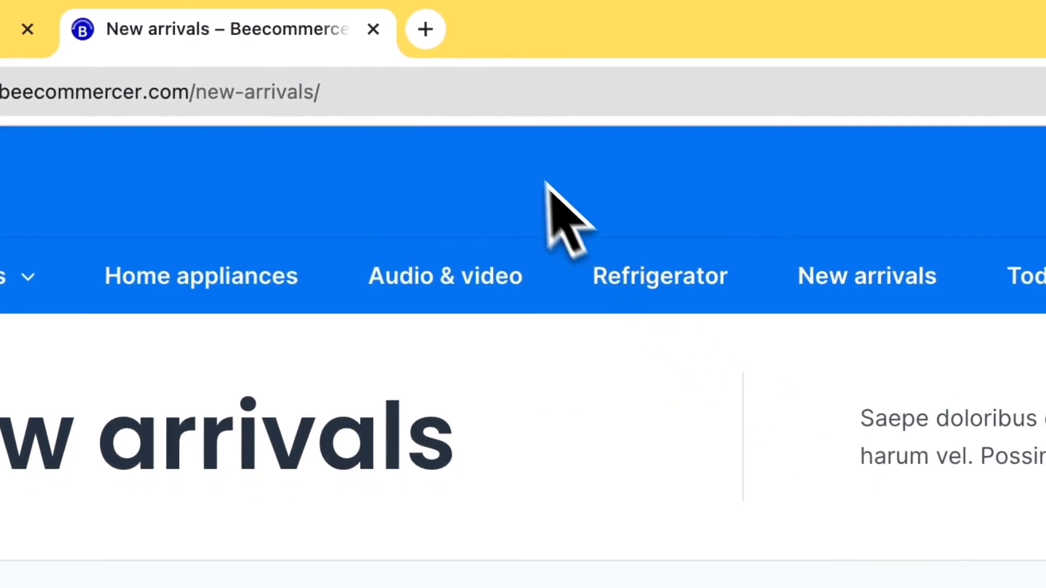
- Add a Page location include condition to the Untitled audience
drag(495, 94, 545, 94)
drag(618, 92, 674, 93)
click(693, 93)
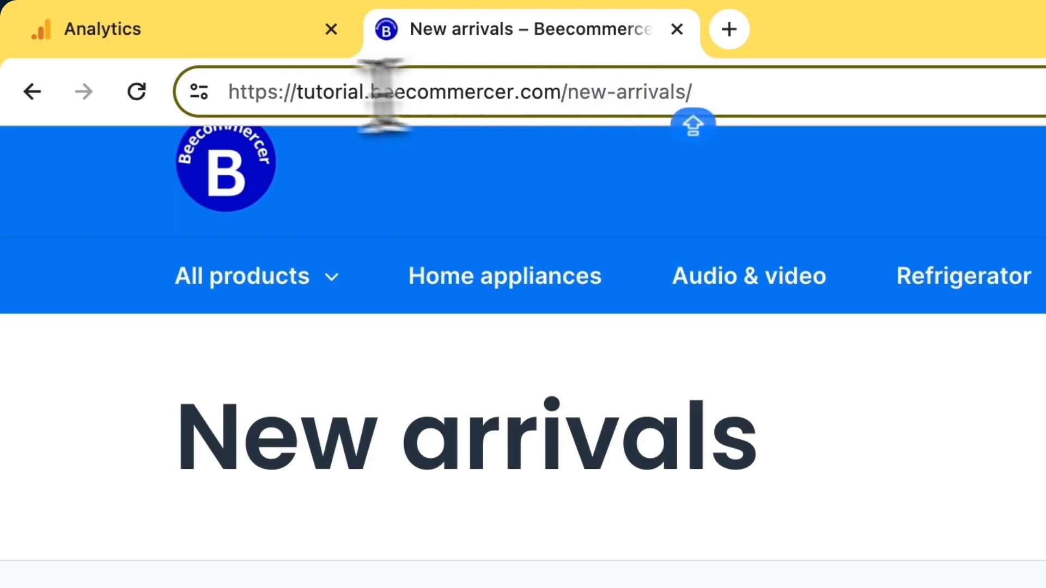
click(217, 24)
click(583, 520)
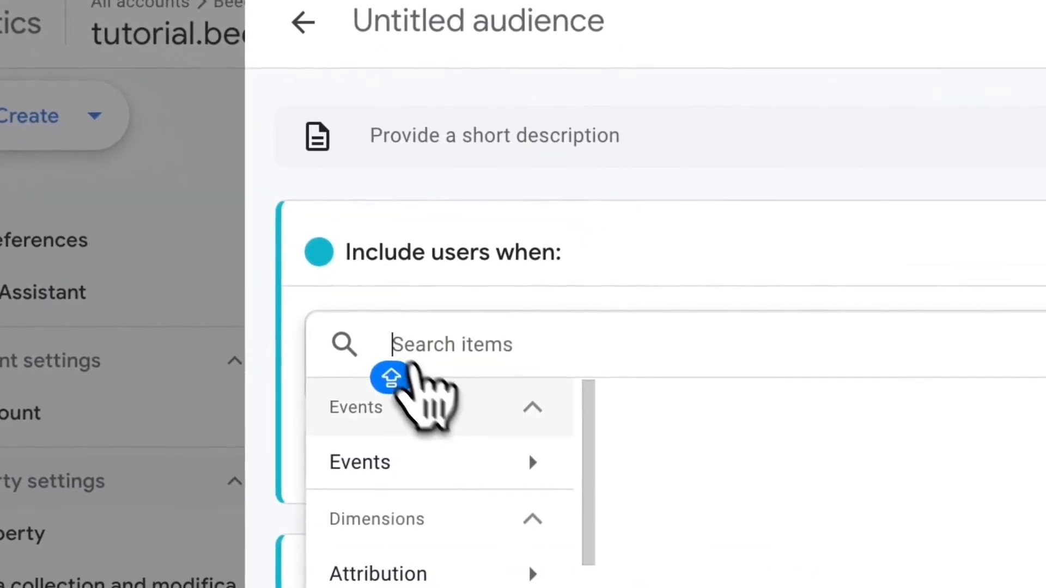
text(LO)
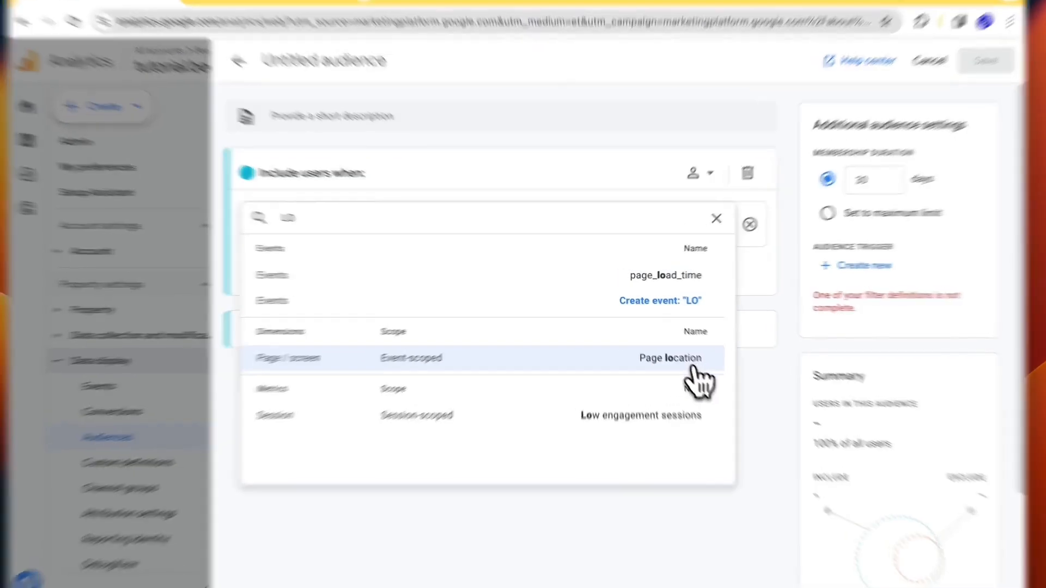
click(688, 354)
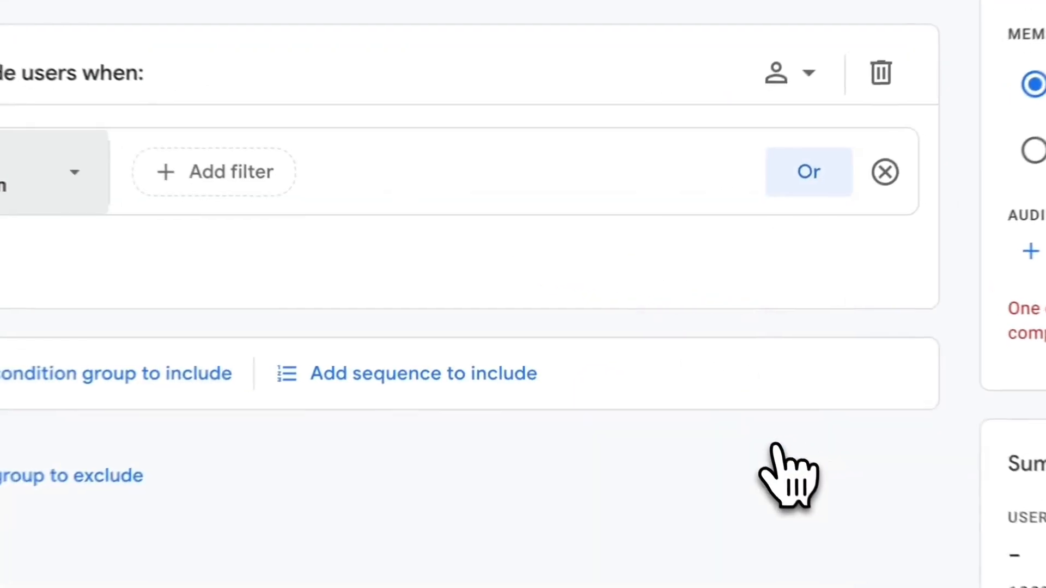
- Set the condition to contains new-arrivals/, copied from the store URL, and apply it
click(344, 216)
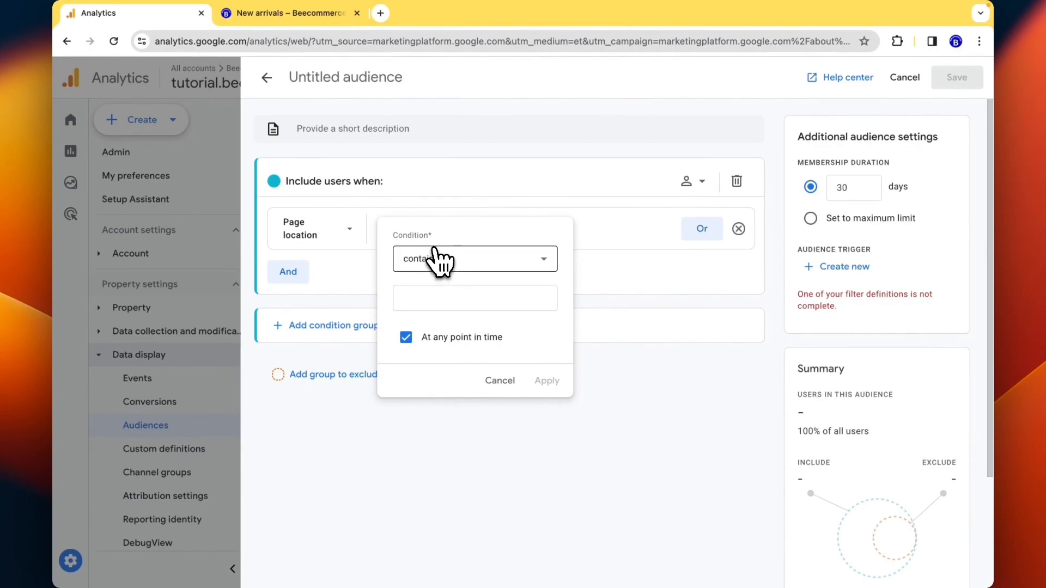
click(305, 13)
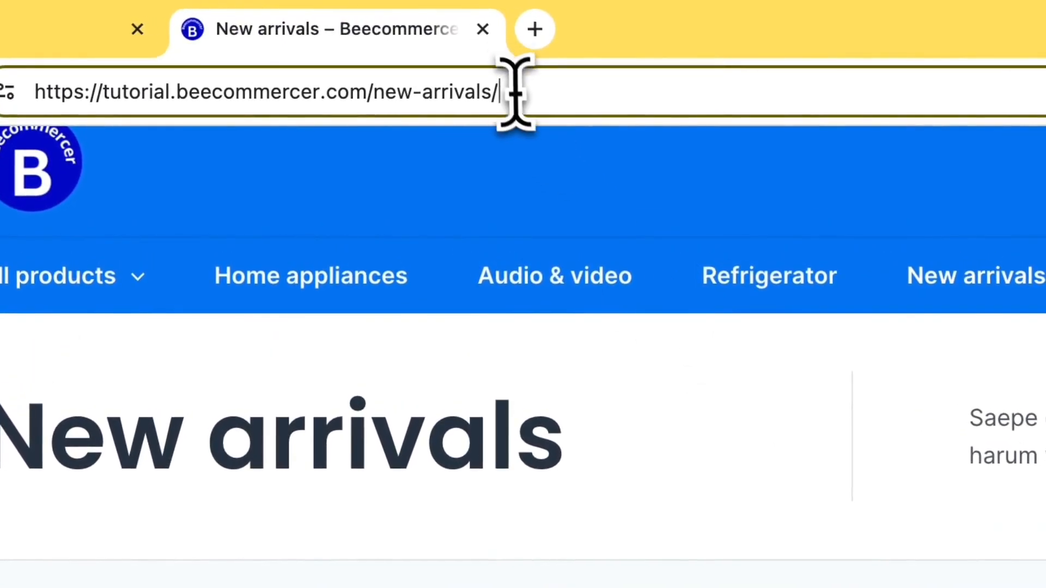
drag(514, 92, 369, 101)
key(ctrl+c)
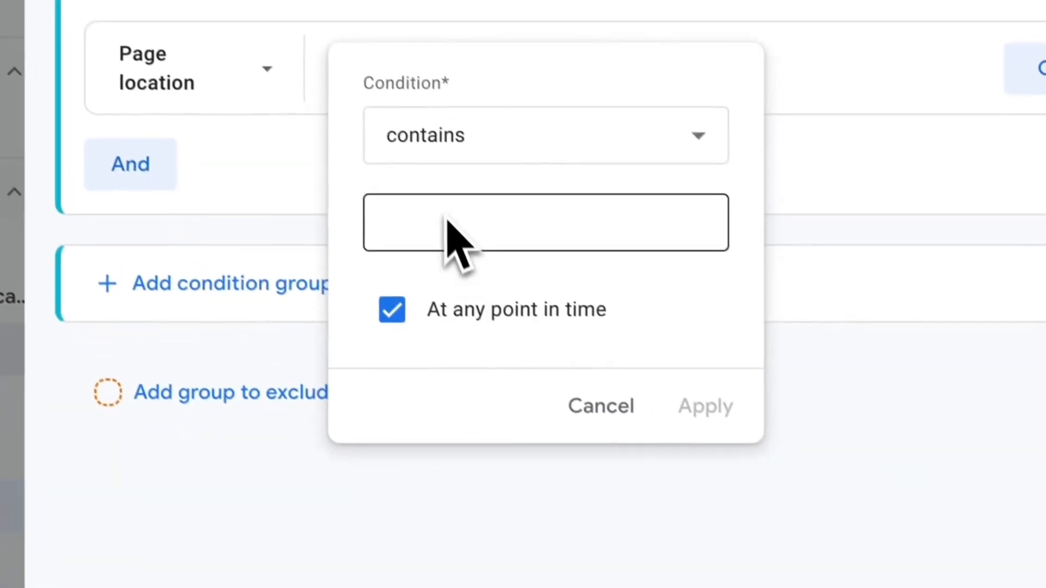
click(449, 225)
key(ctrl+v)
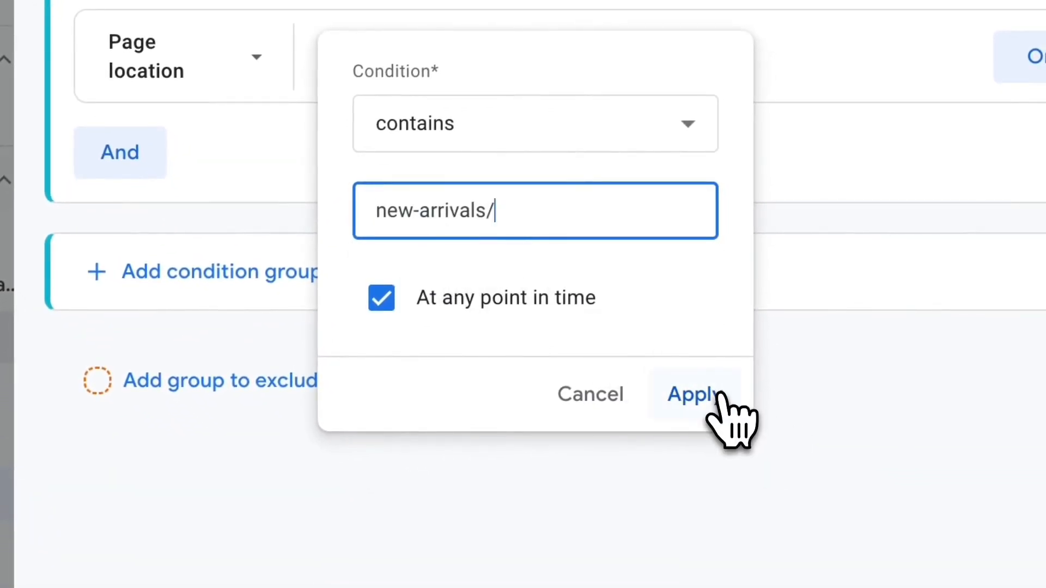
click(691, 394)
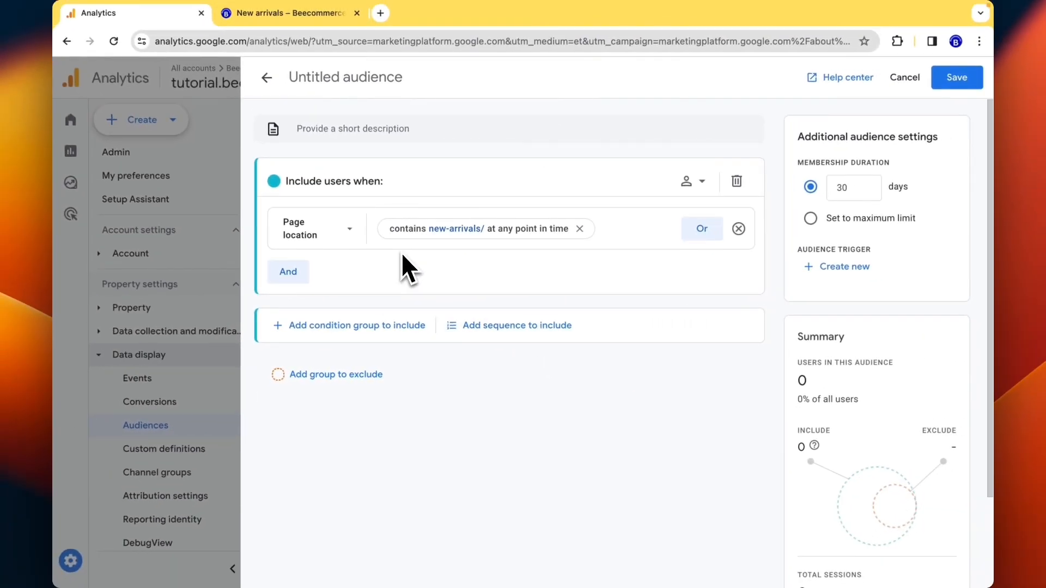
- Add a group to exclude to the audience
click(366, 374)
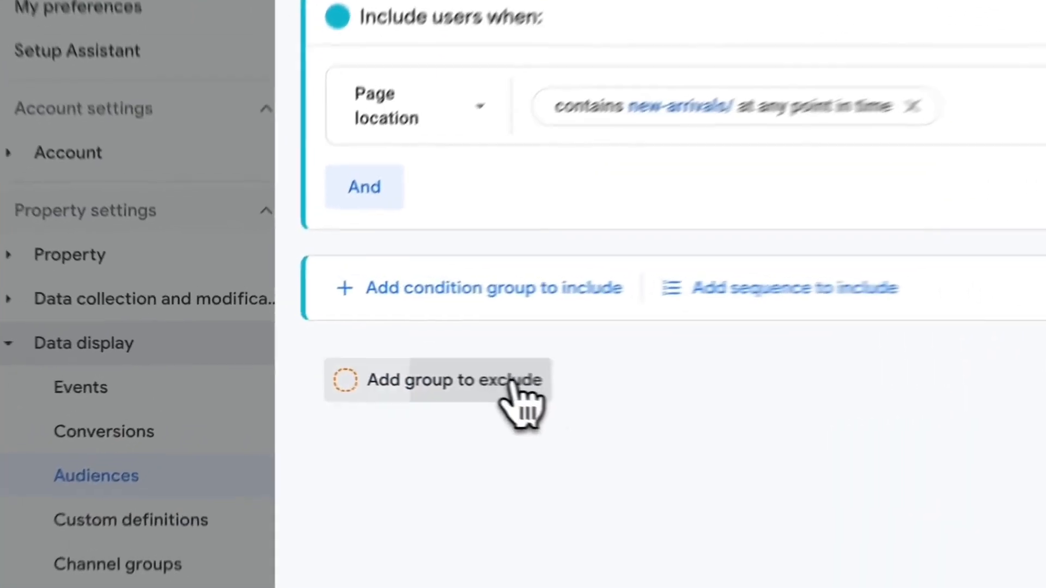
scroll(511, 444, down, 2)
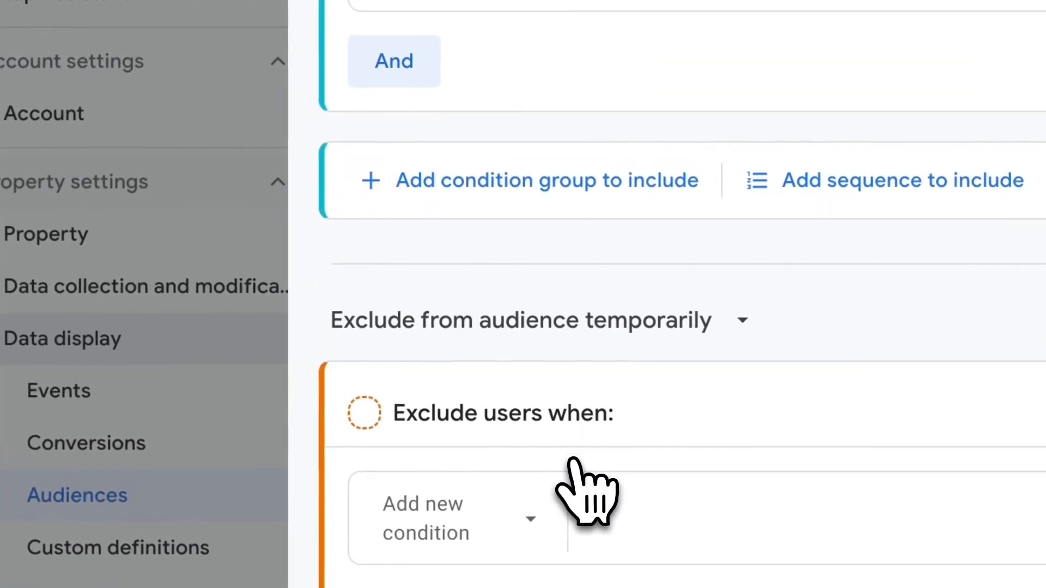
scroll(574, 462, down, 2)
scroll(546, 348, up, 1)
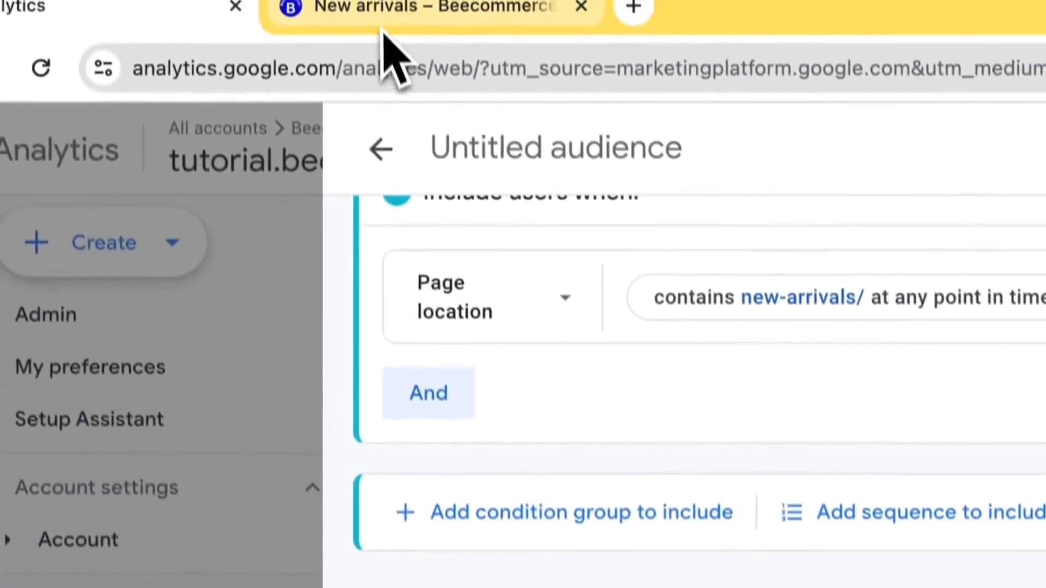
- Open the store's Cart page and check its tutorial.beecommercer.com/cart/ address
click(385, 34)
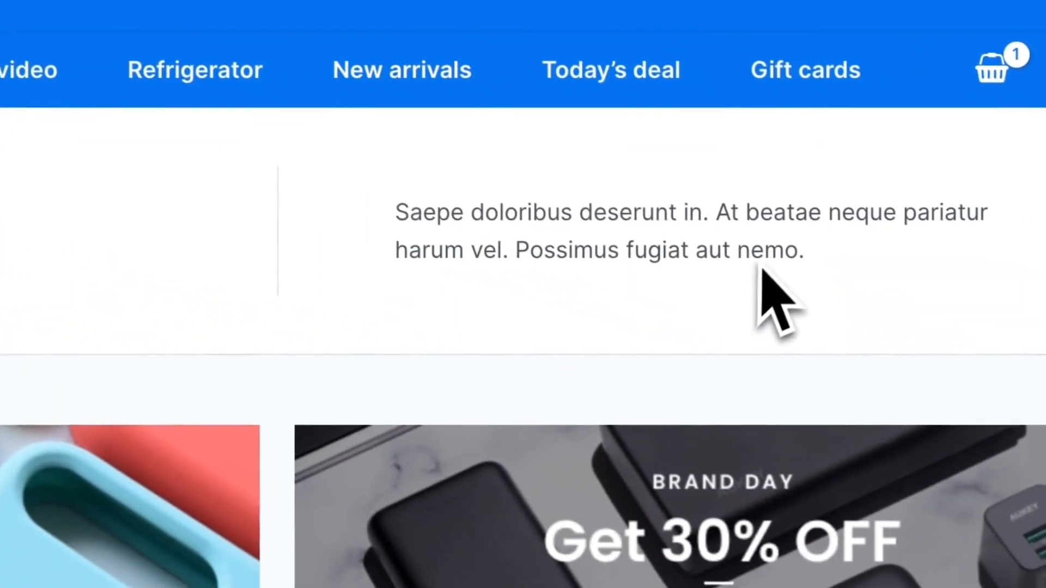
scroll(506, 261, down, 3)
scroll(492, 225, up, 3)
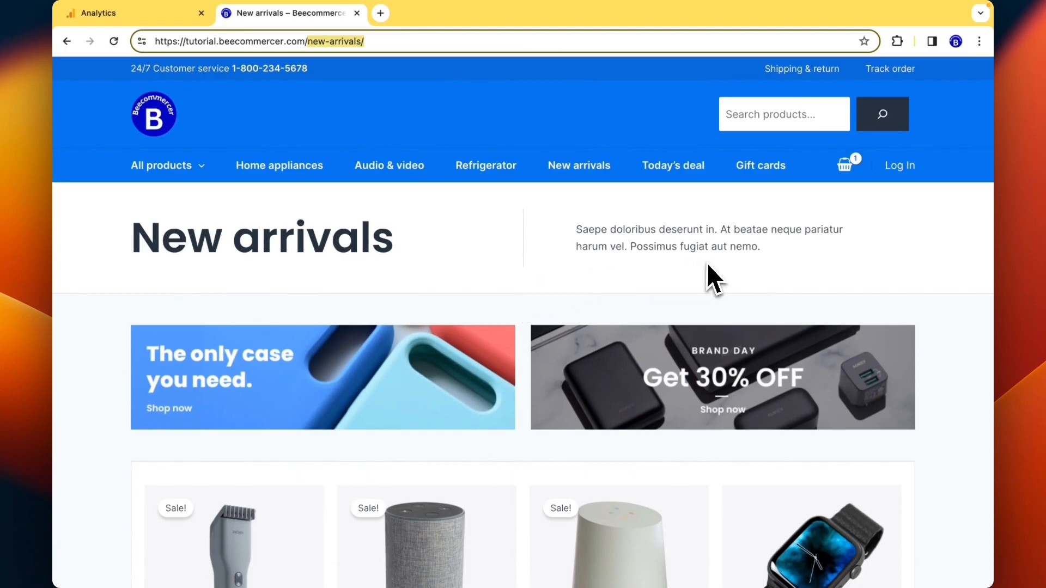
scroll(642, 351, down, 3)
scroll(639, 368, up, 3)
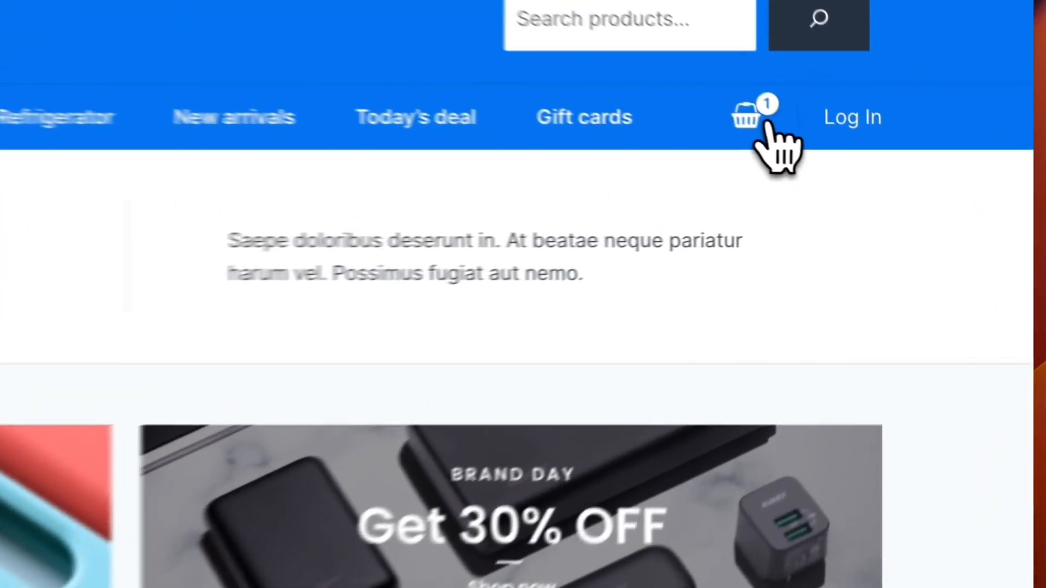
click(850, 166)
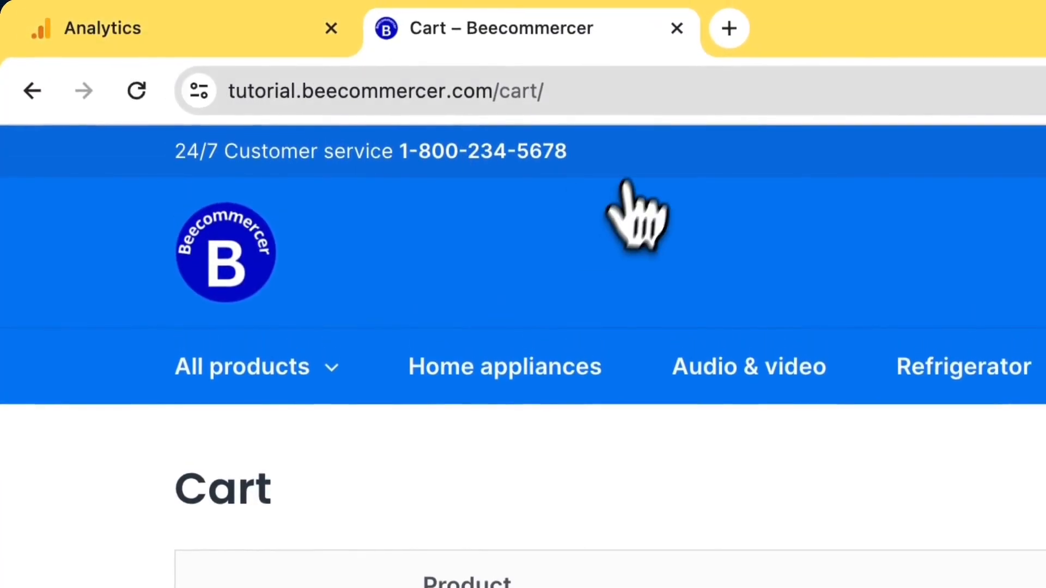
click(616, 63)
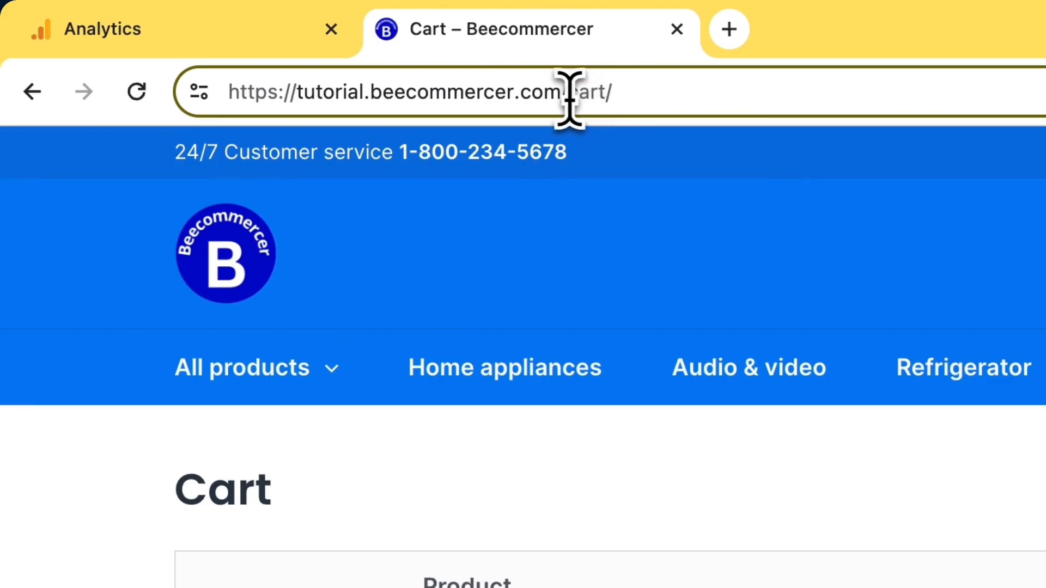
- Add a Page location exclusion condition: contains cart/, at any point in time
click(226, 40)
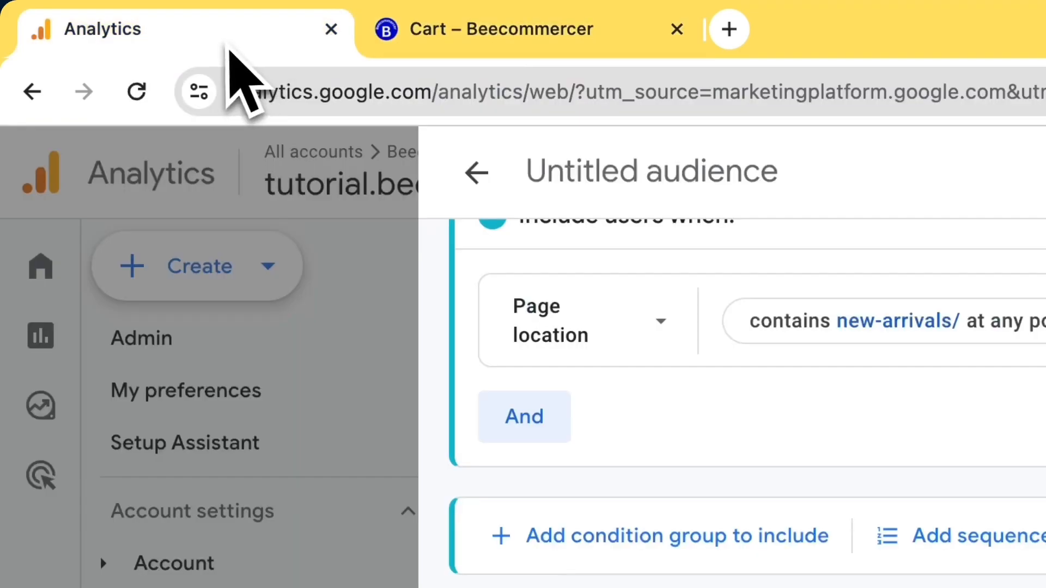
click(438, 506)
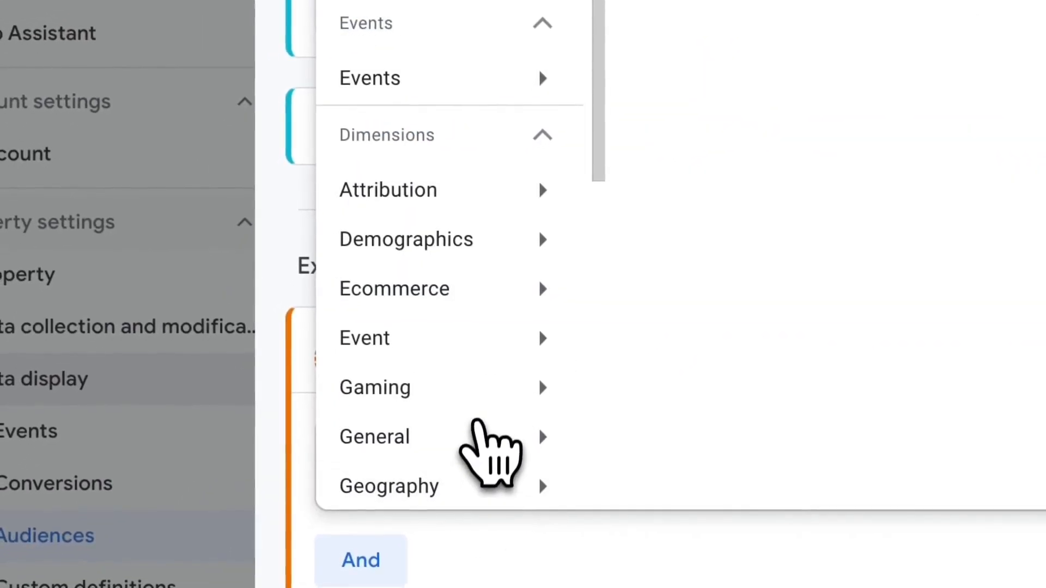
text(lotion)
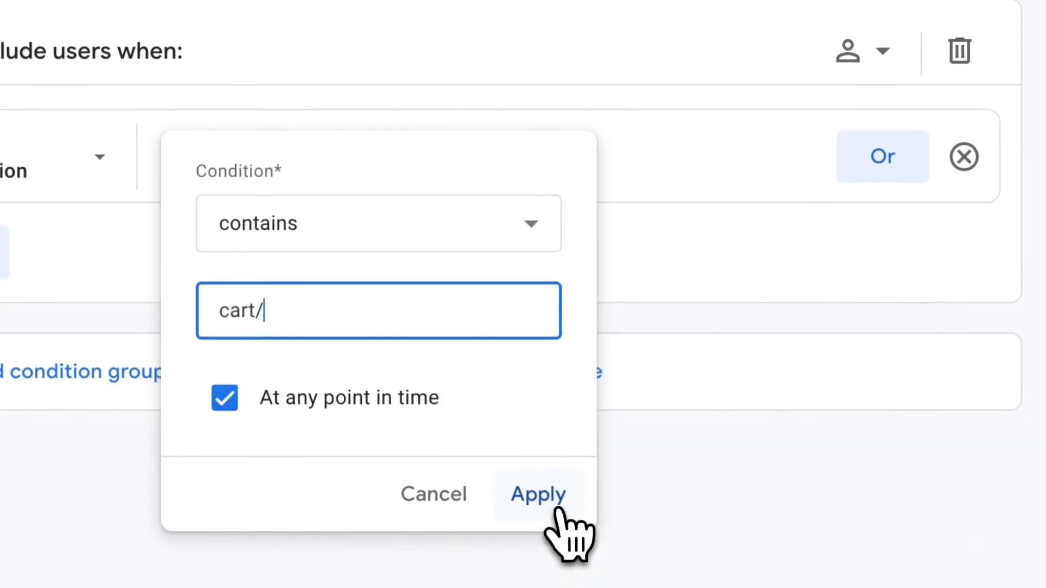
click(559, 566)
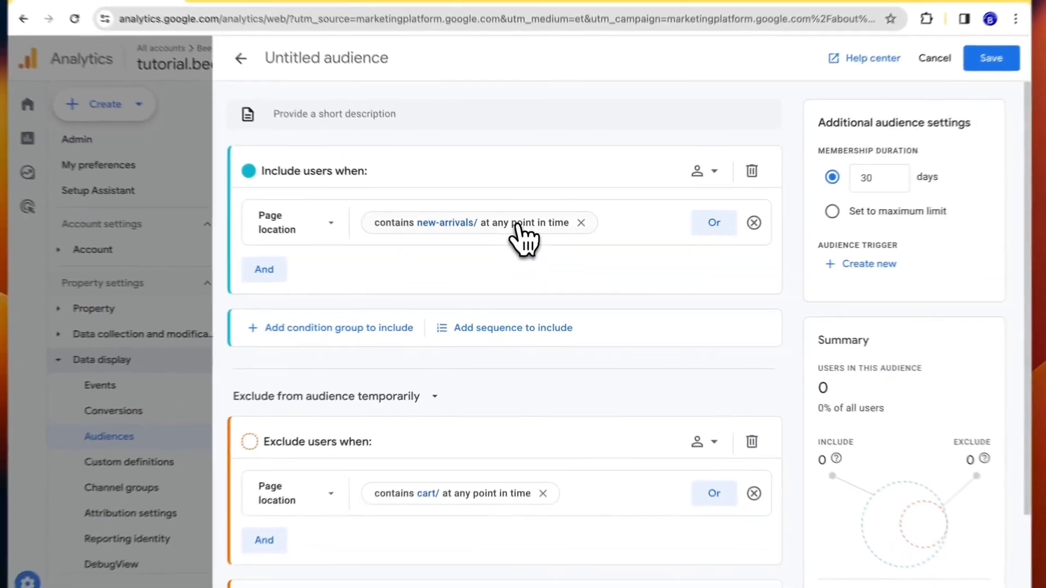
scroll(523, 234, down, 1)
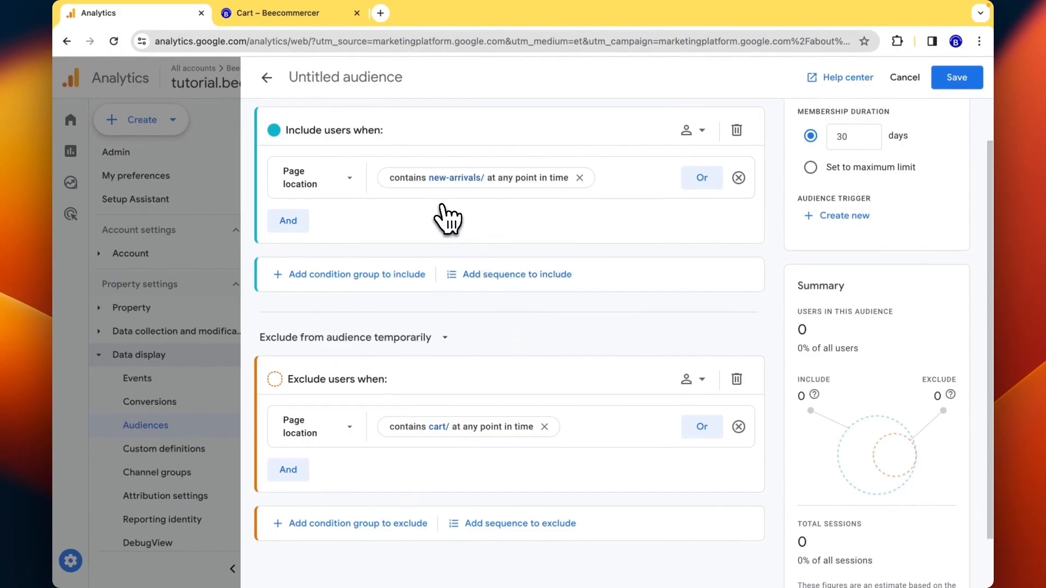
scroll(447, 220, up, 1)
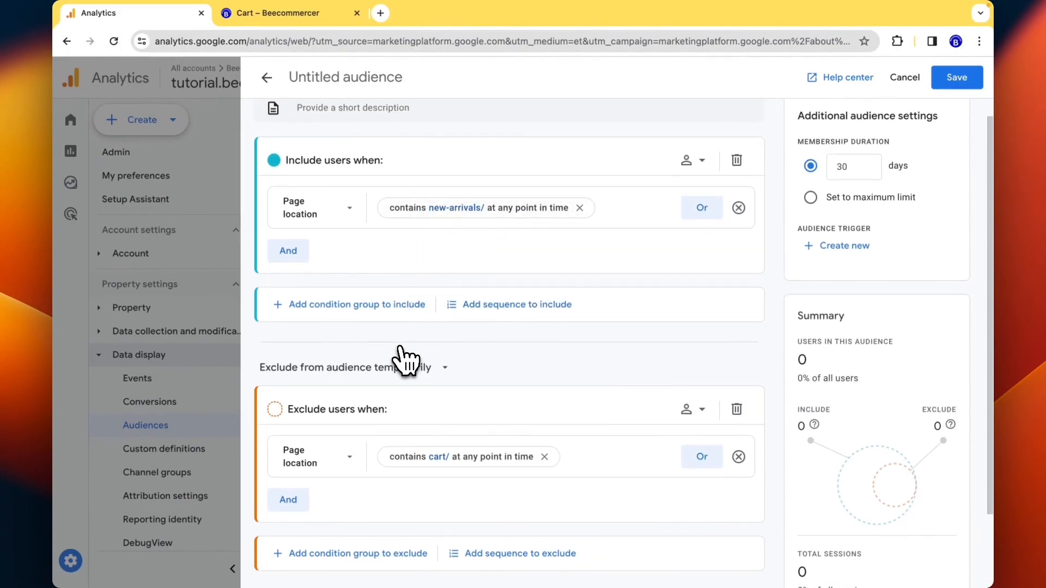
scroll(431, 344, down, 2)
scroll(499, 419, down, 1)
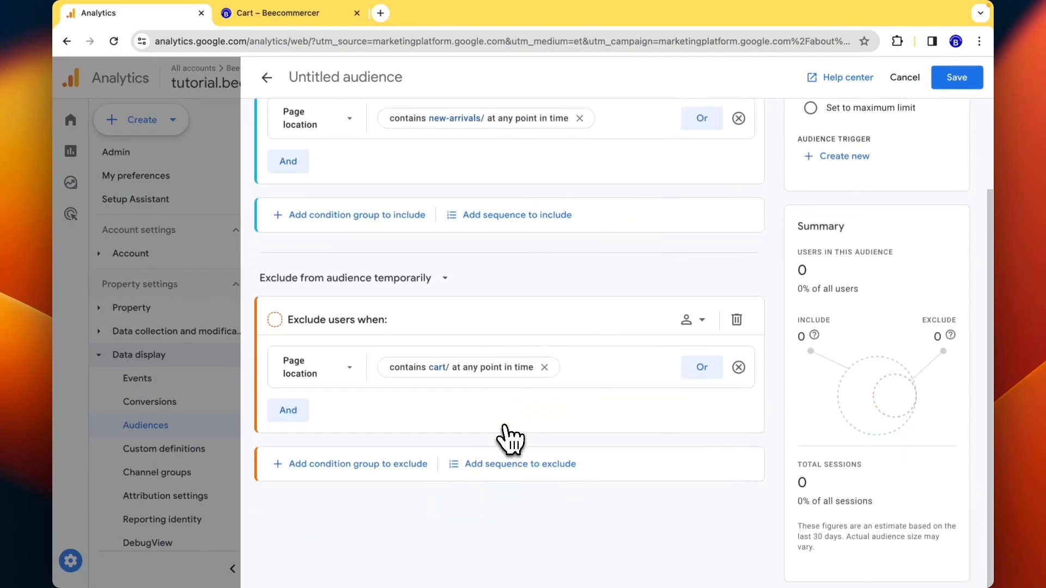
scroll(626, 390, up, 3)
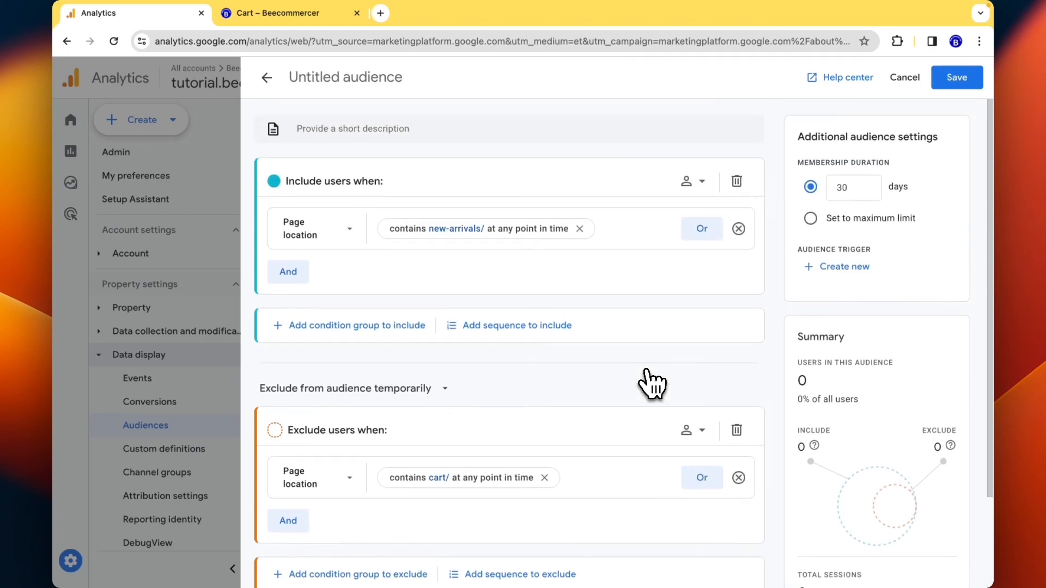
- Rename the untitled audience to 'new arrivals but not cart'
click(406, 77)
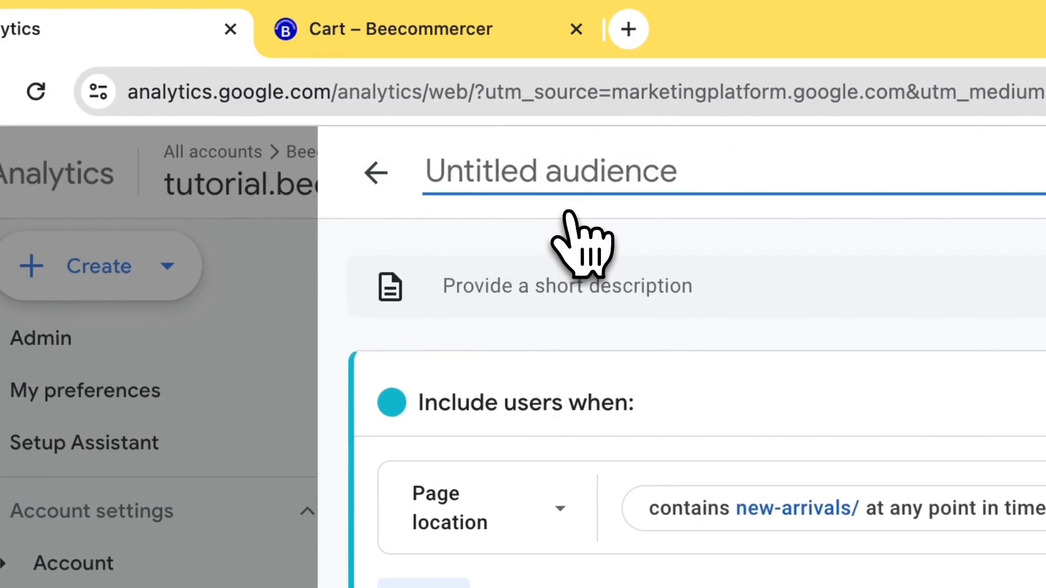
text(new arrivals but not cart)
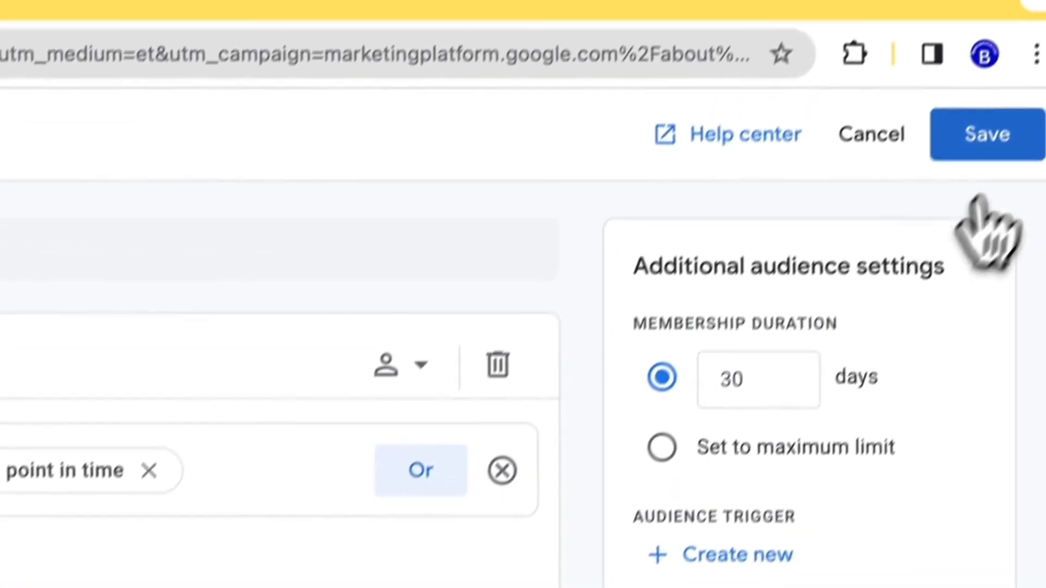
click(993, 169)
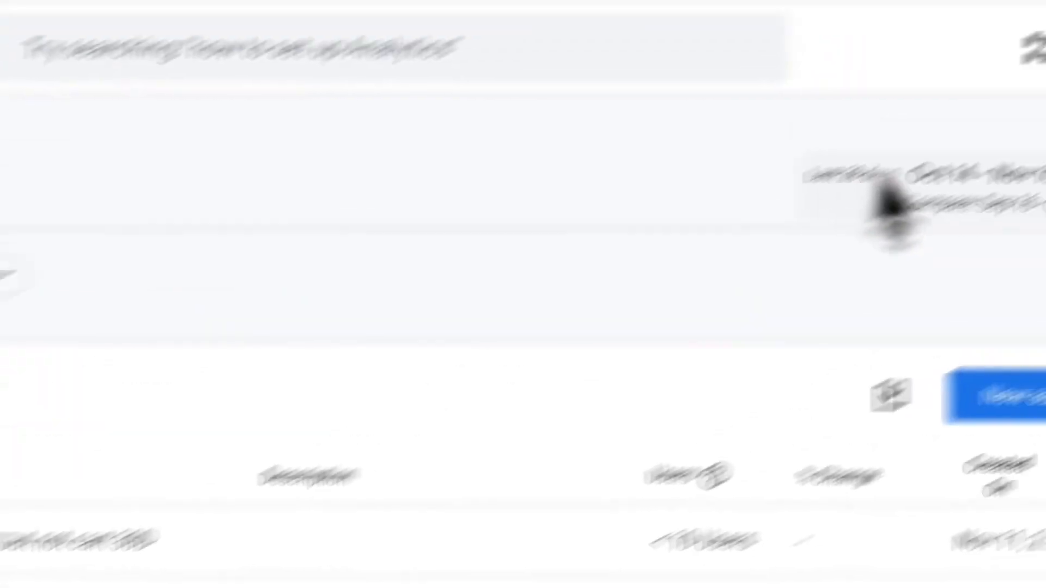
click(1034, 397)
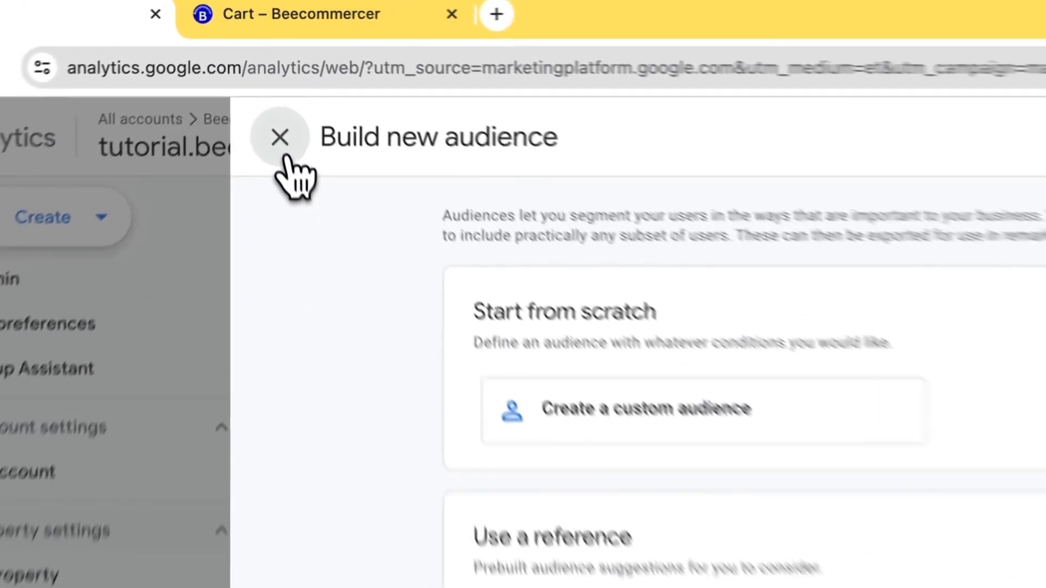
click(267, 78)
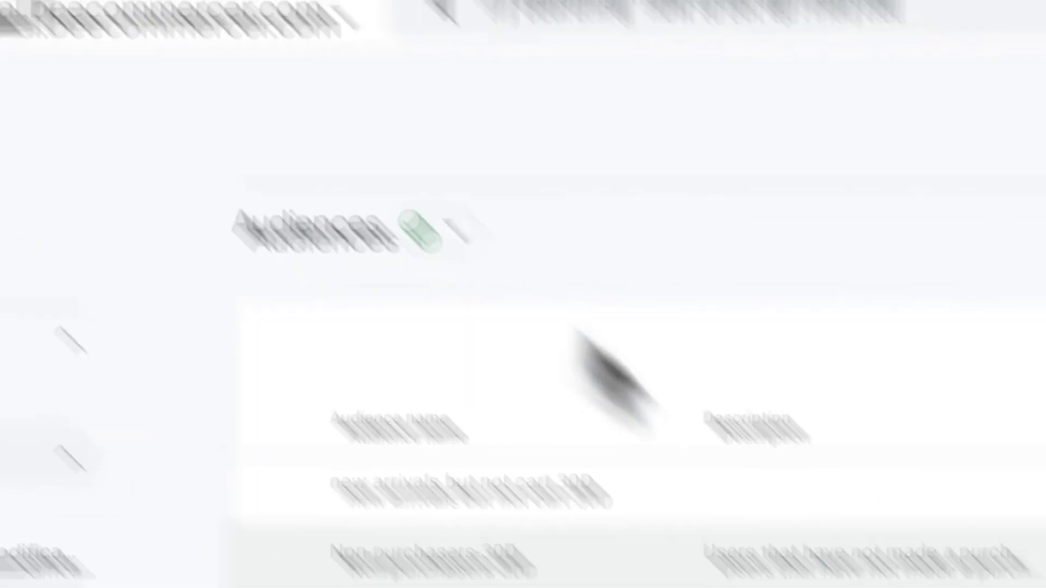